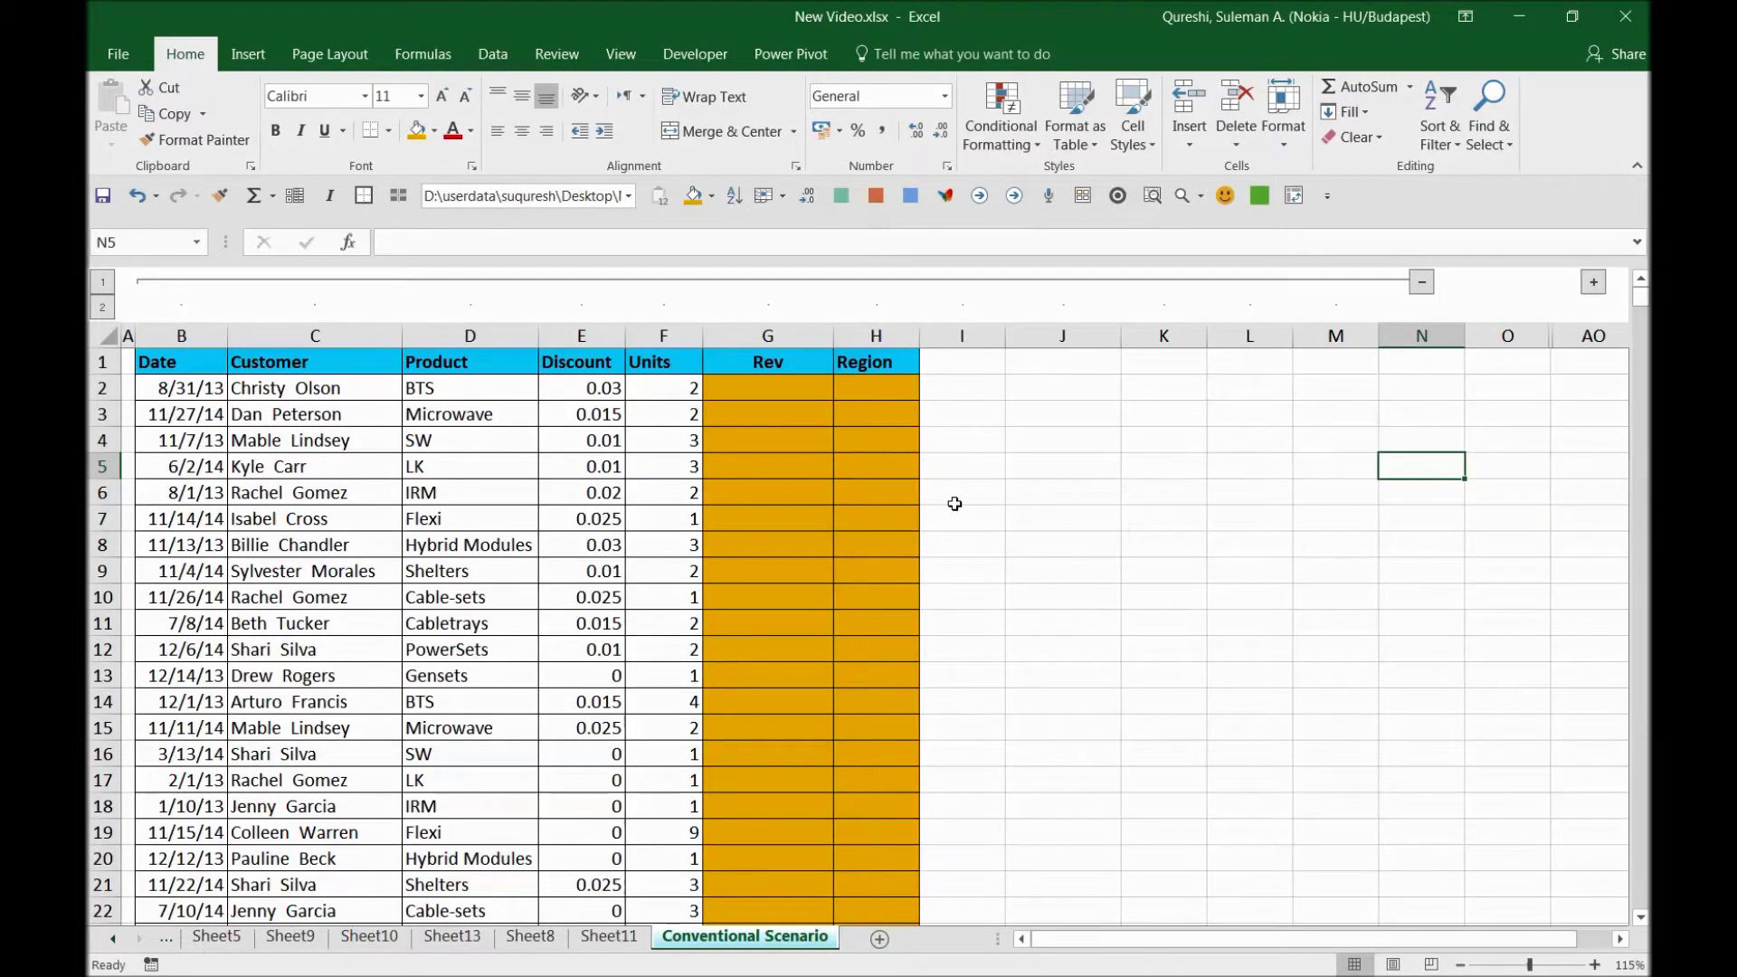
Expand and collapse the B–M column group on Conventional Scenario, ending collapsed
click(1419, 283)
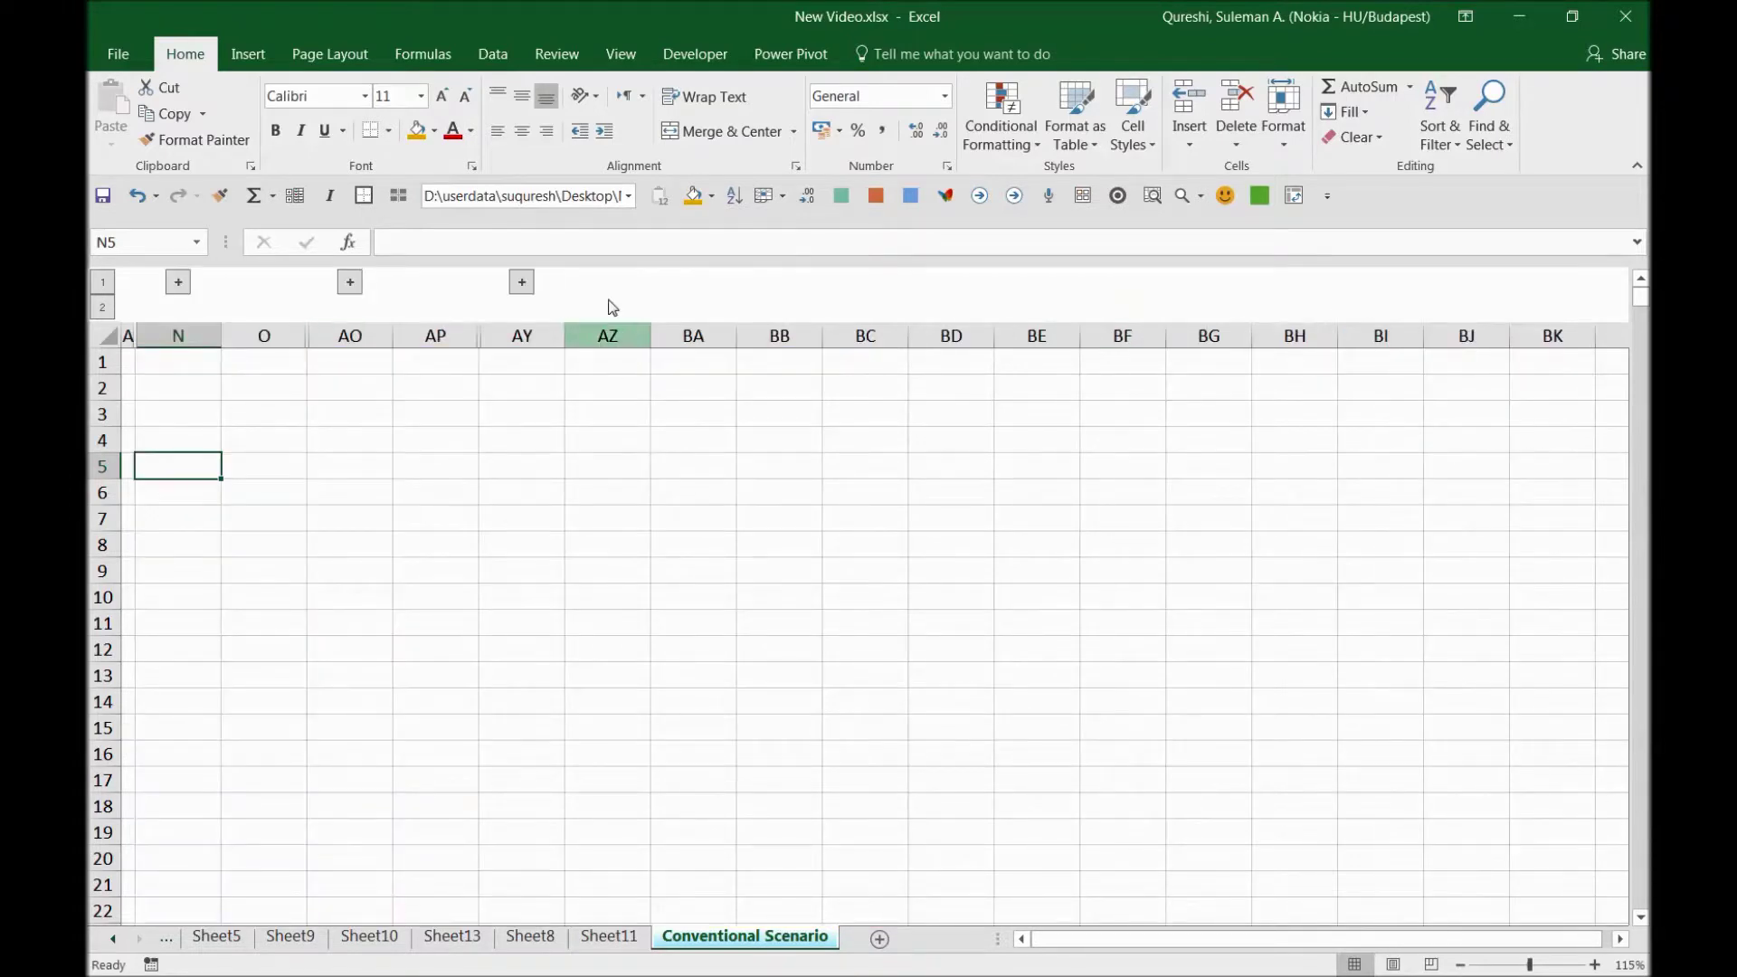
click(492, 54)
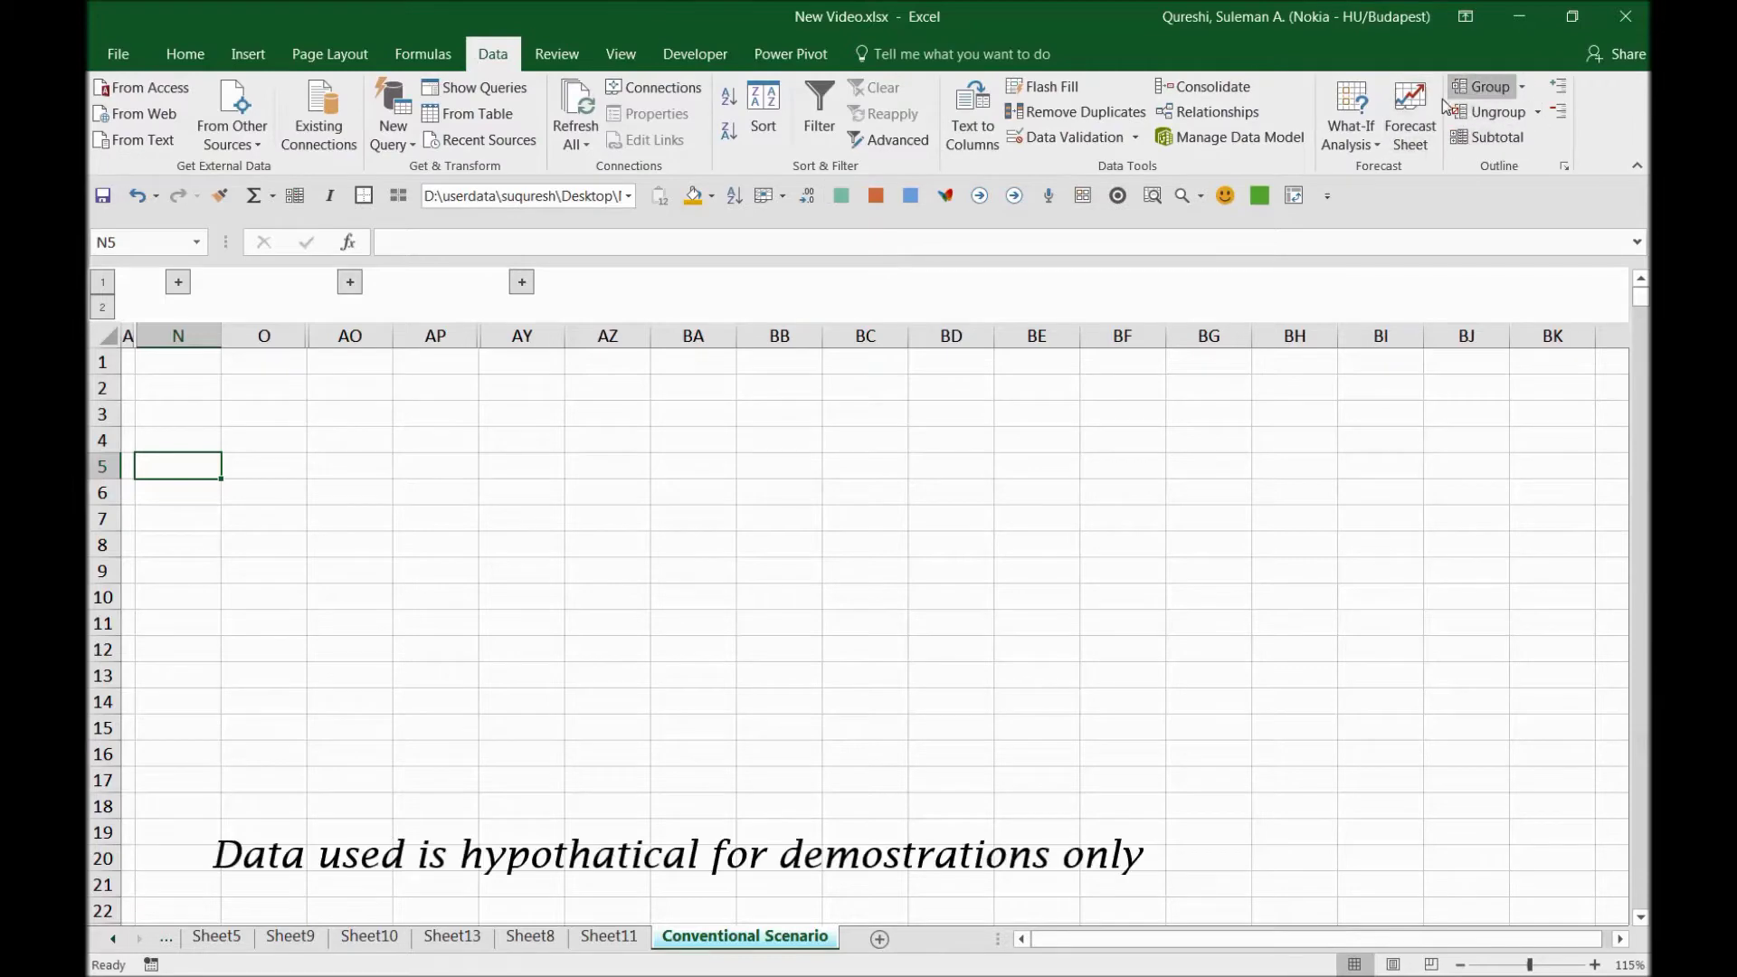
click(174, 282)
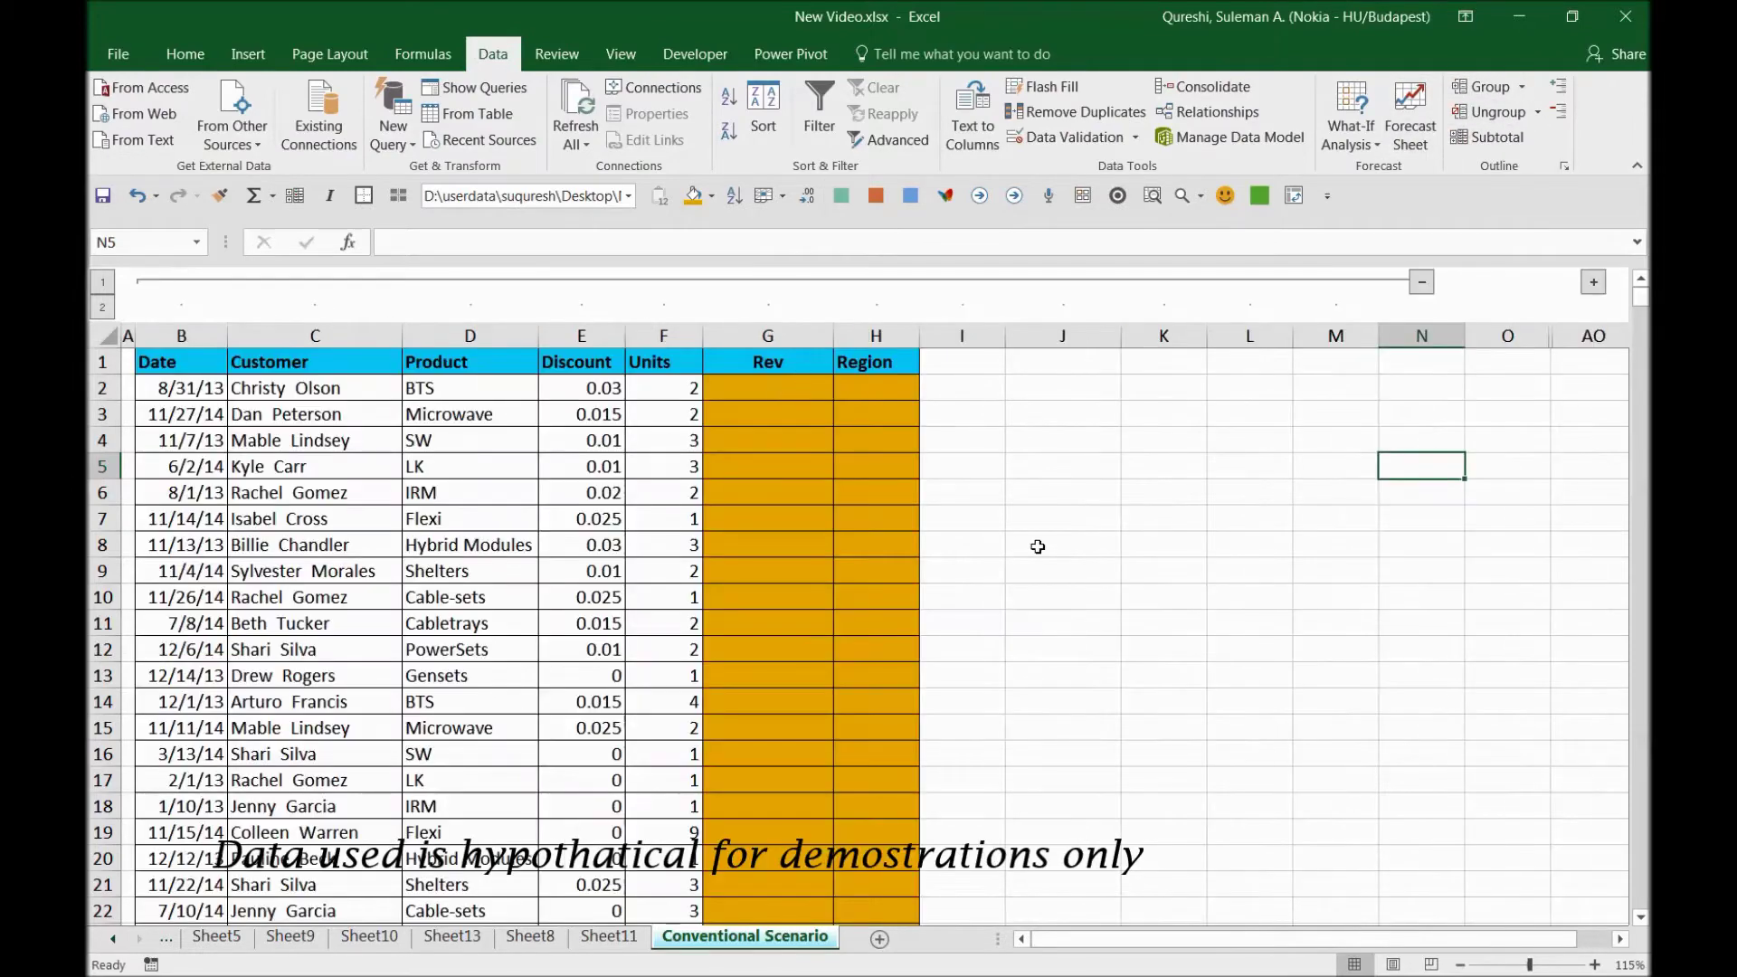
click(1422, 283)
click(692, 443)
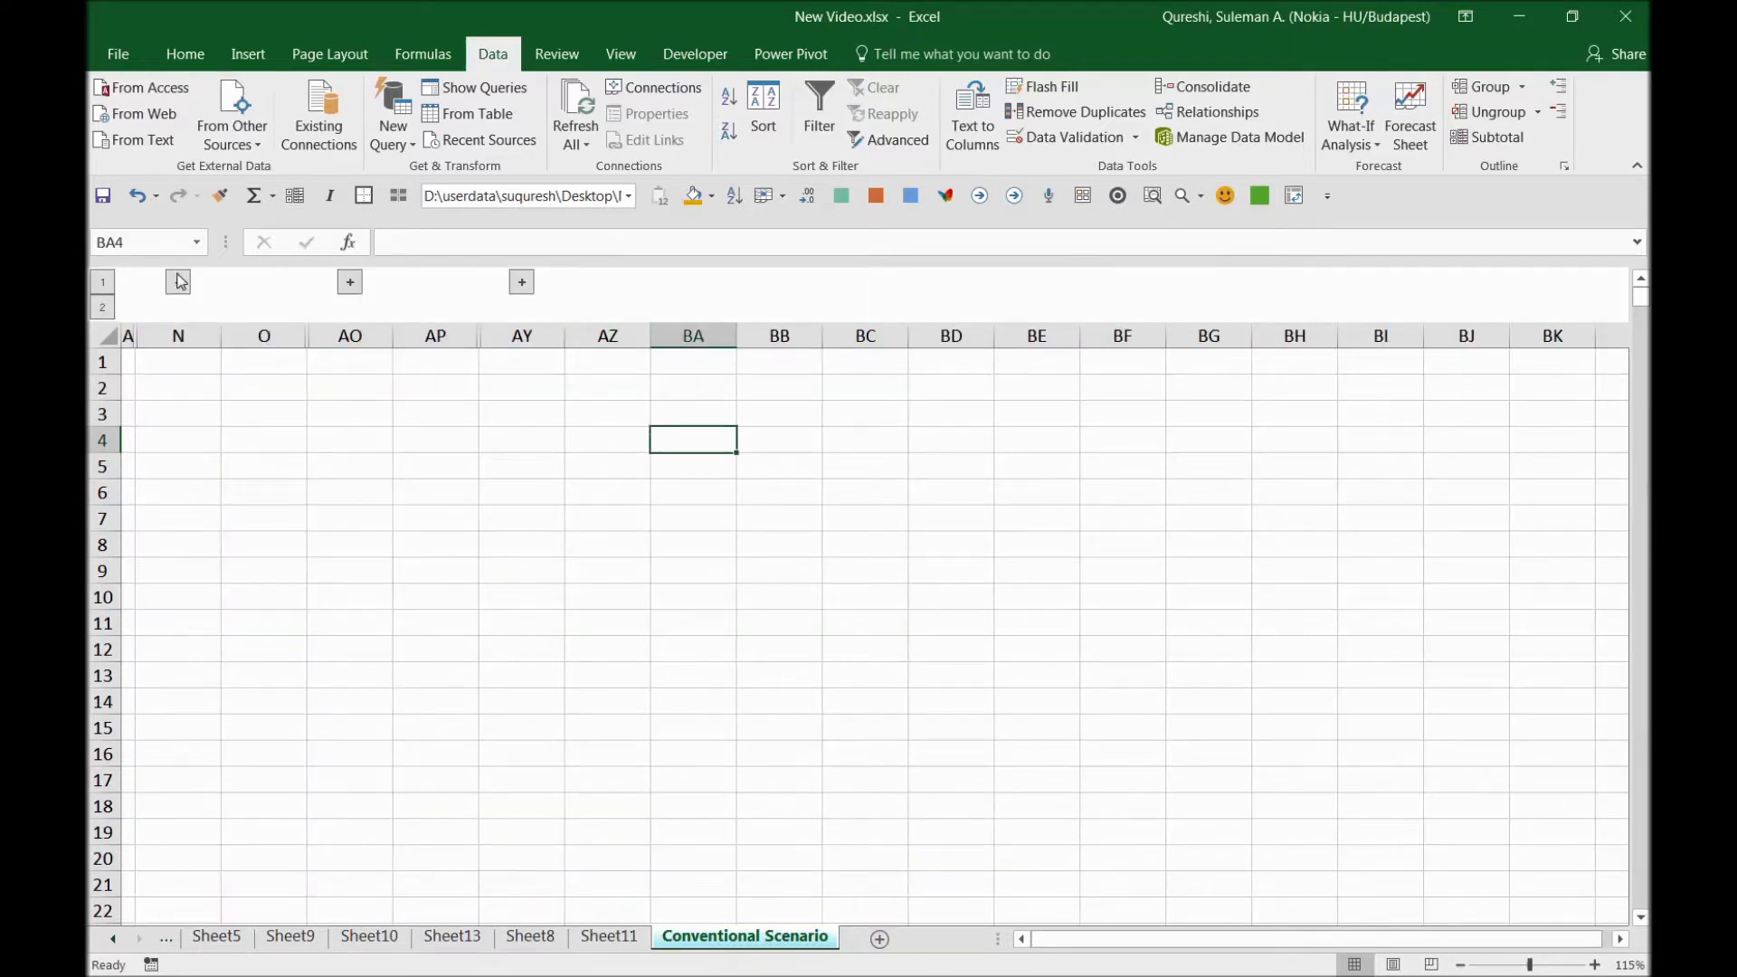
click(177, 282)
click(1419, 284)
click(455, 479)
Copy columns A through AZ from Conventional Scenario and add blank Sheet15
click(468, 543)
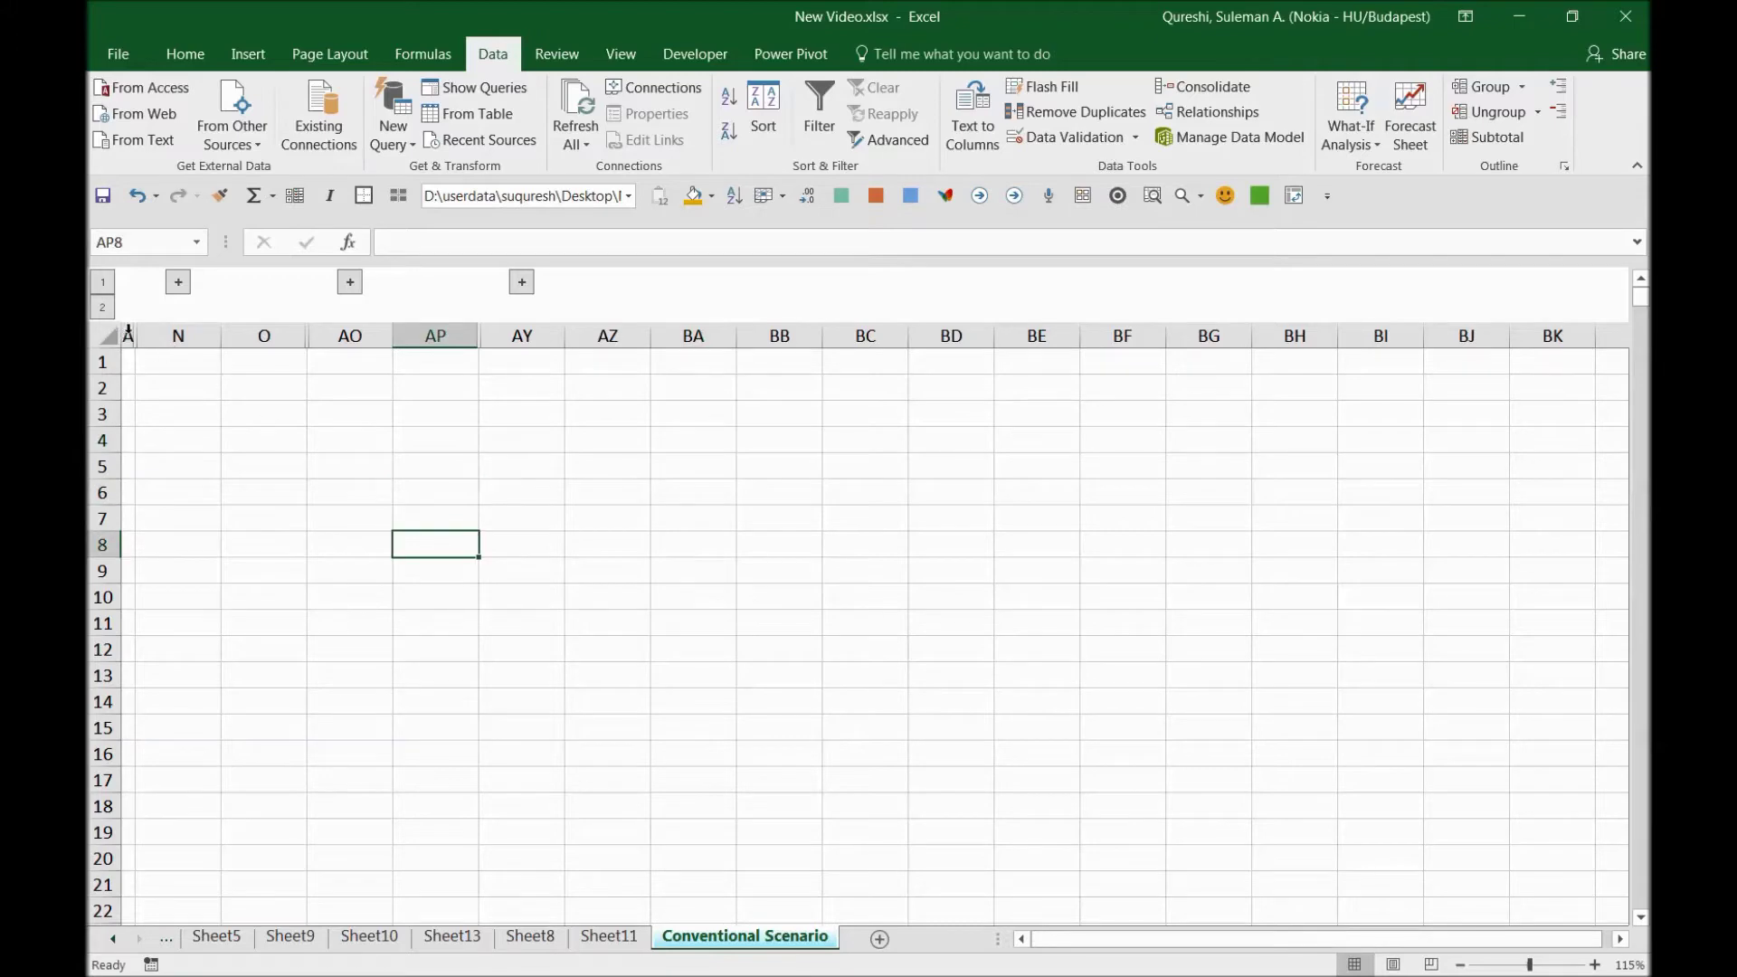
drag(127, 335, 572, 368)
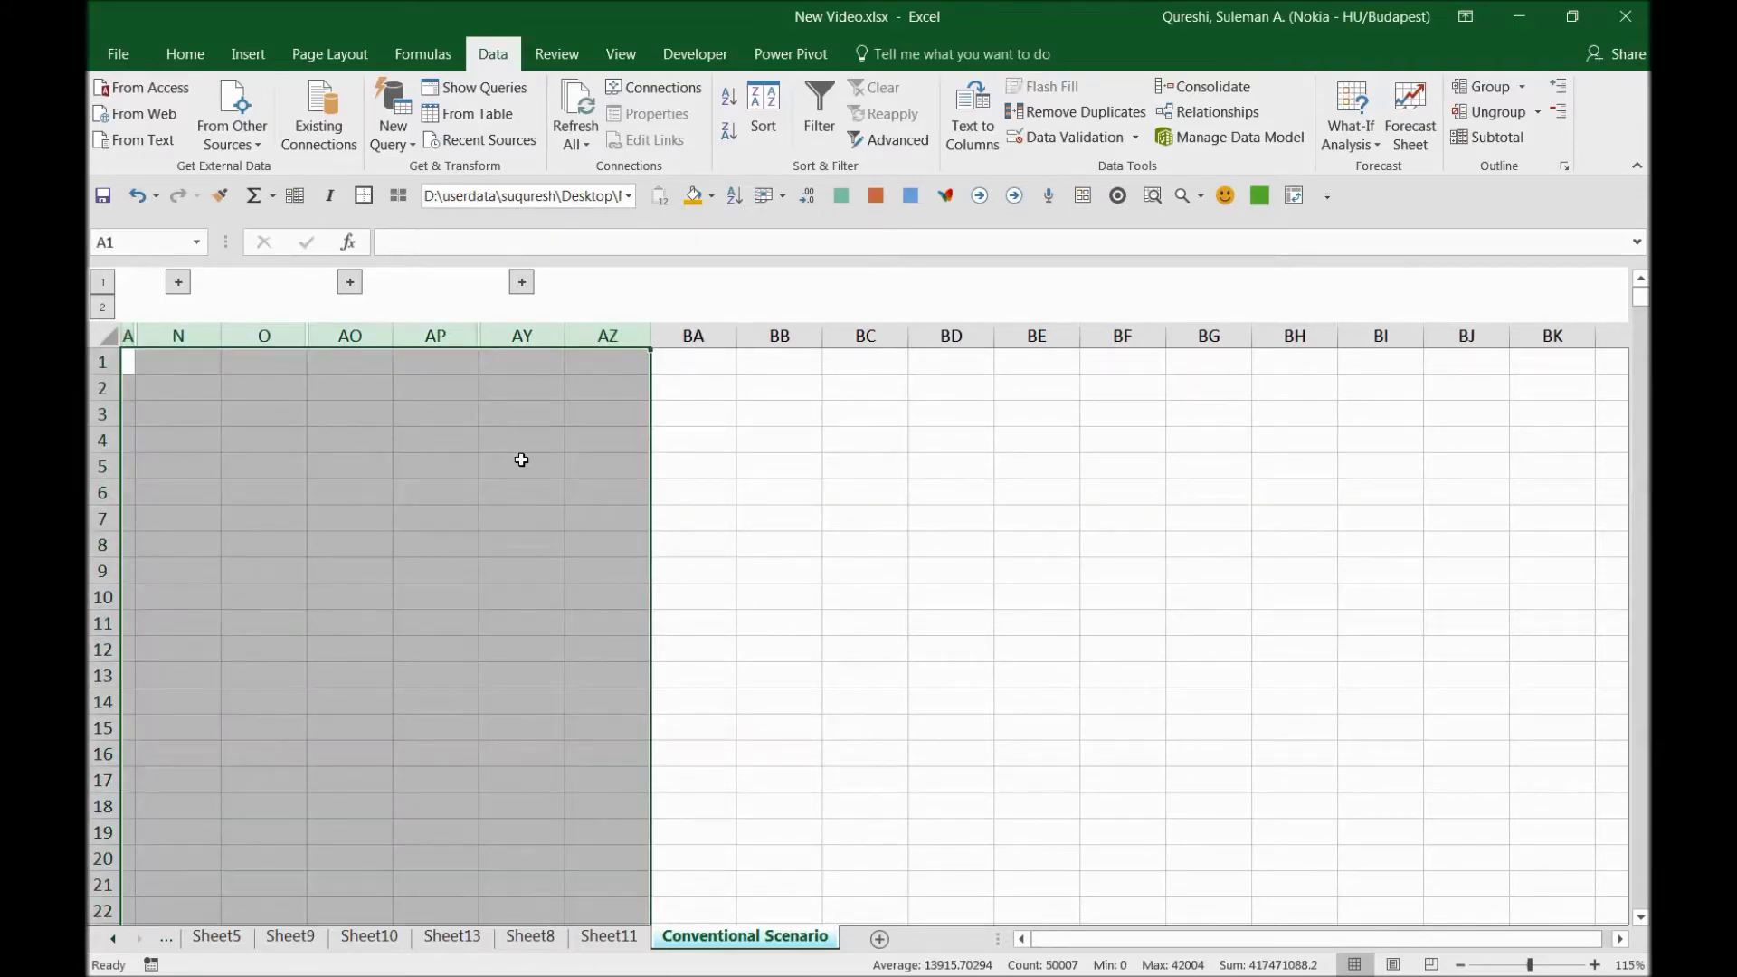
key(ctrl+c)
click(879, 938)
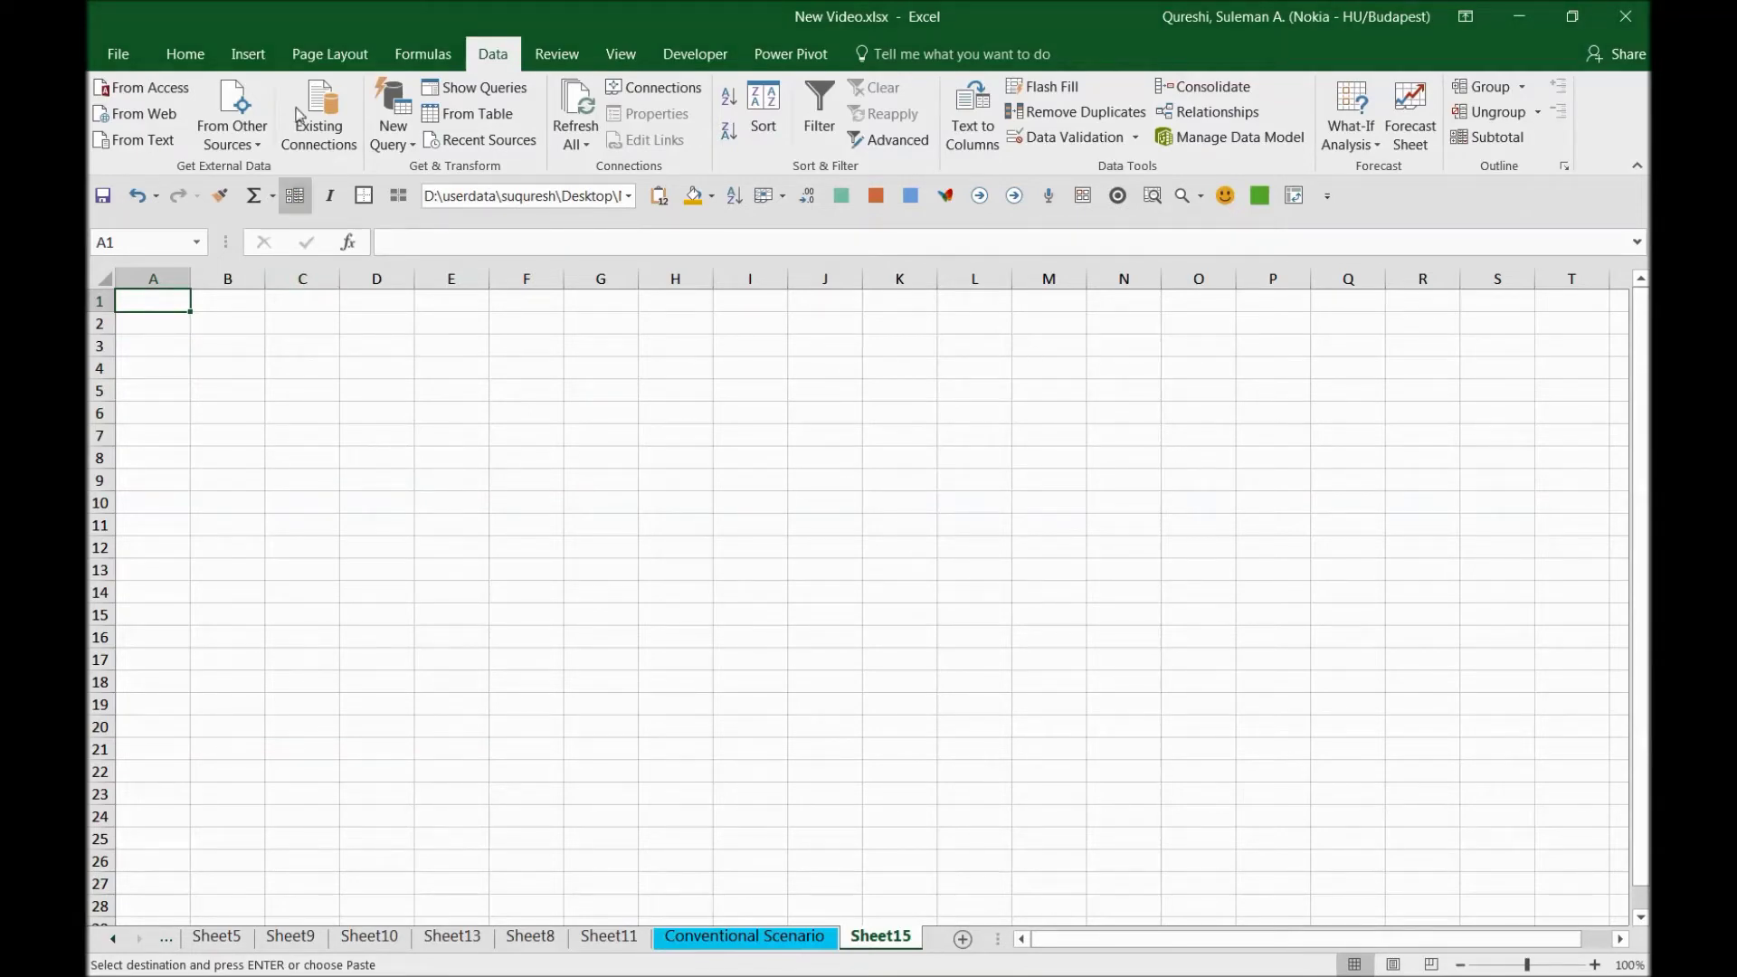
Paste only the formats of the copied A–AZ columns into Sheet15 via Paste Special
click(186, 52)
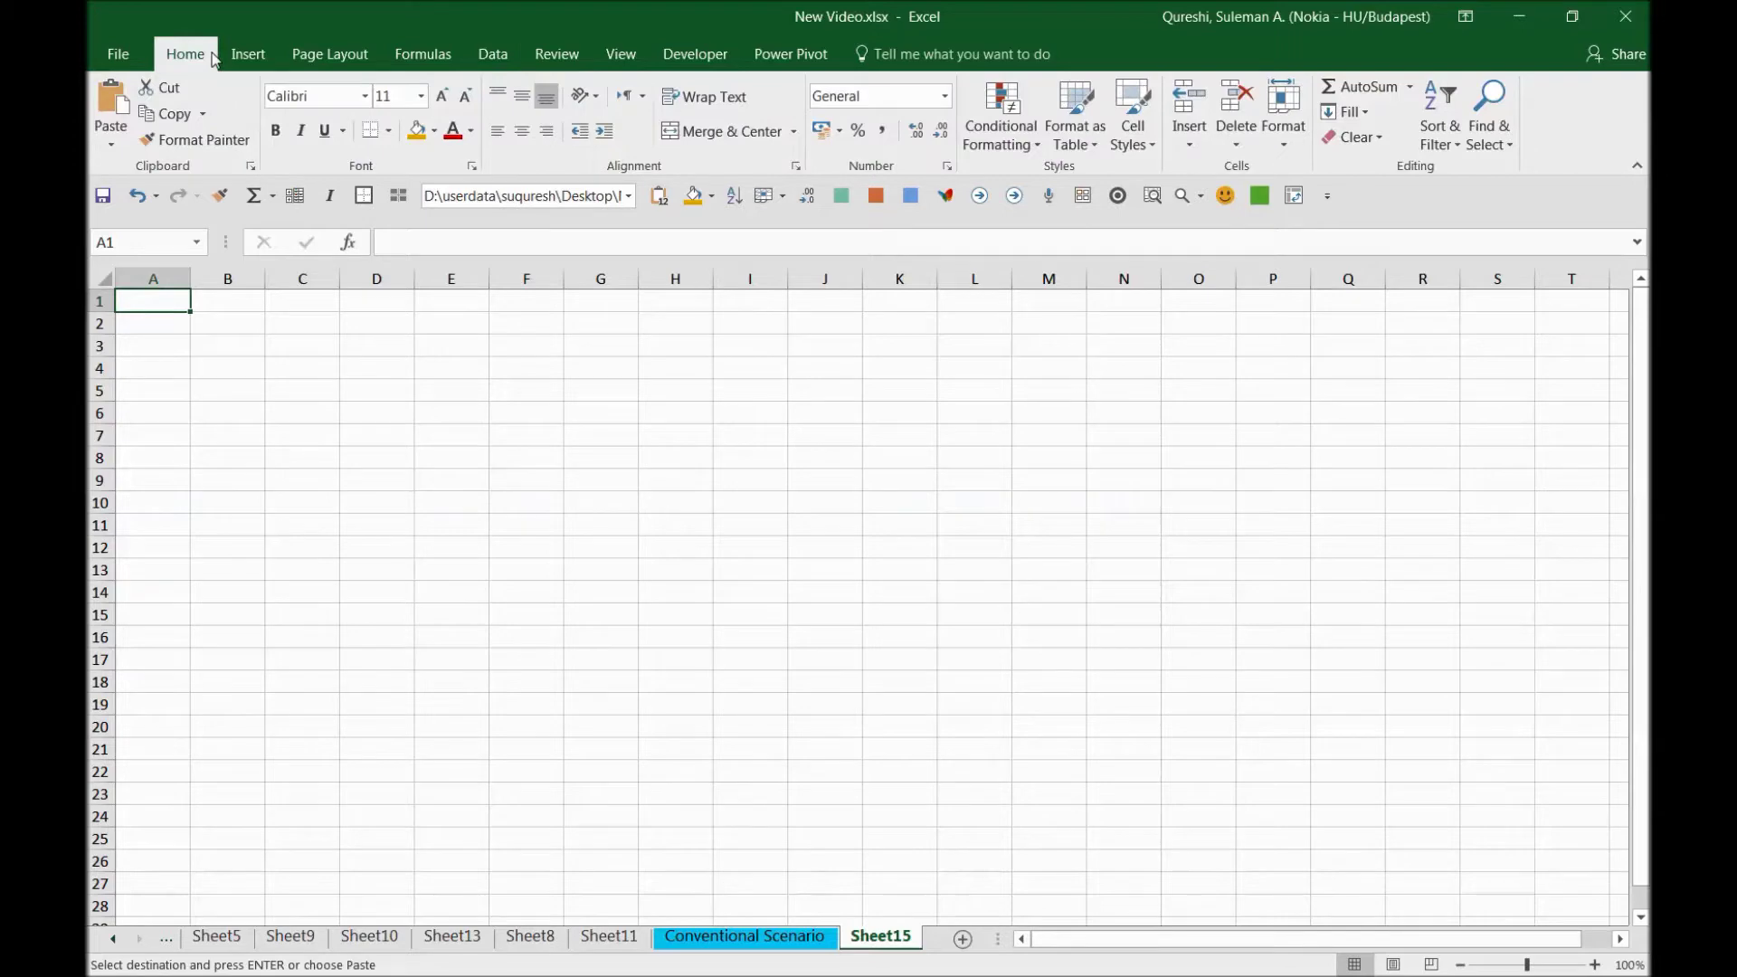
click(126, 142)
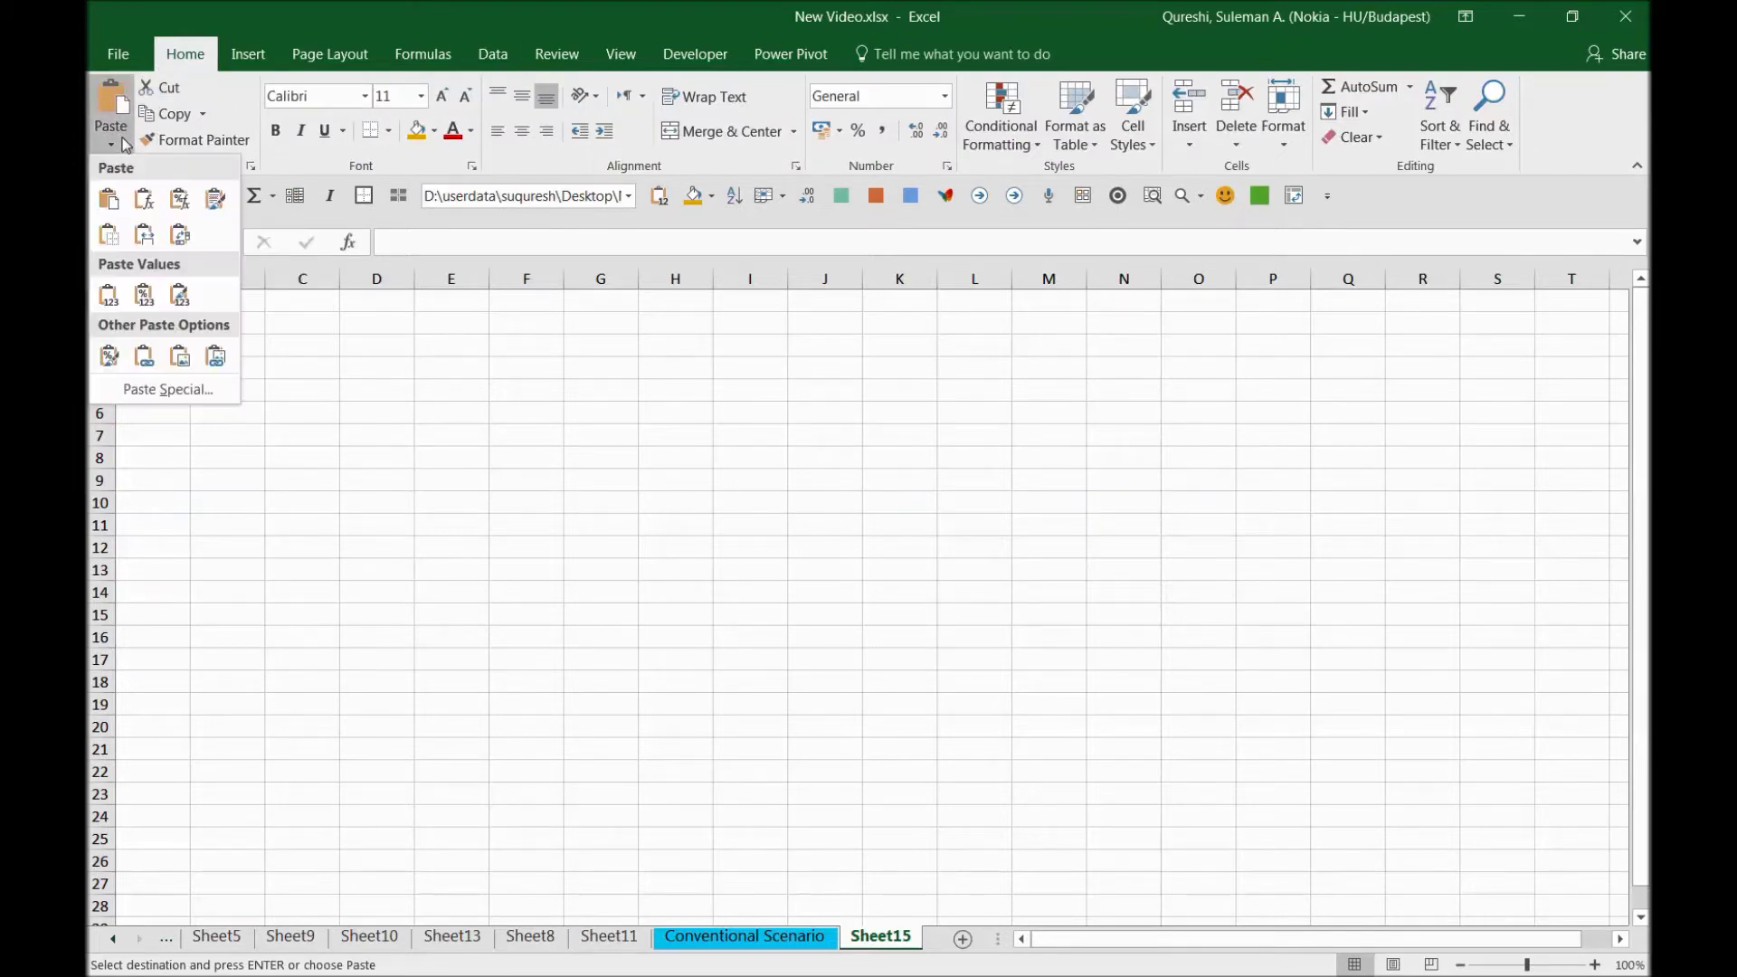
click(167, 390)
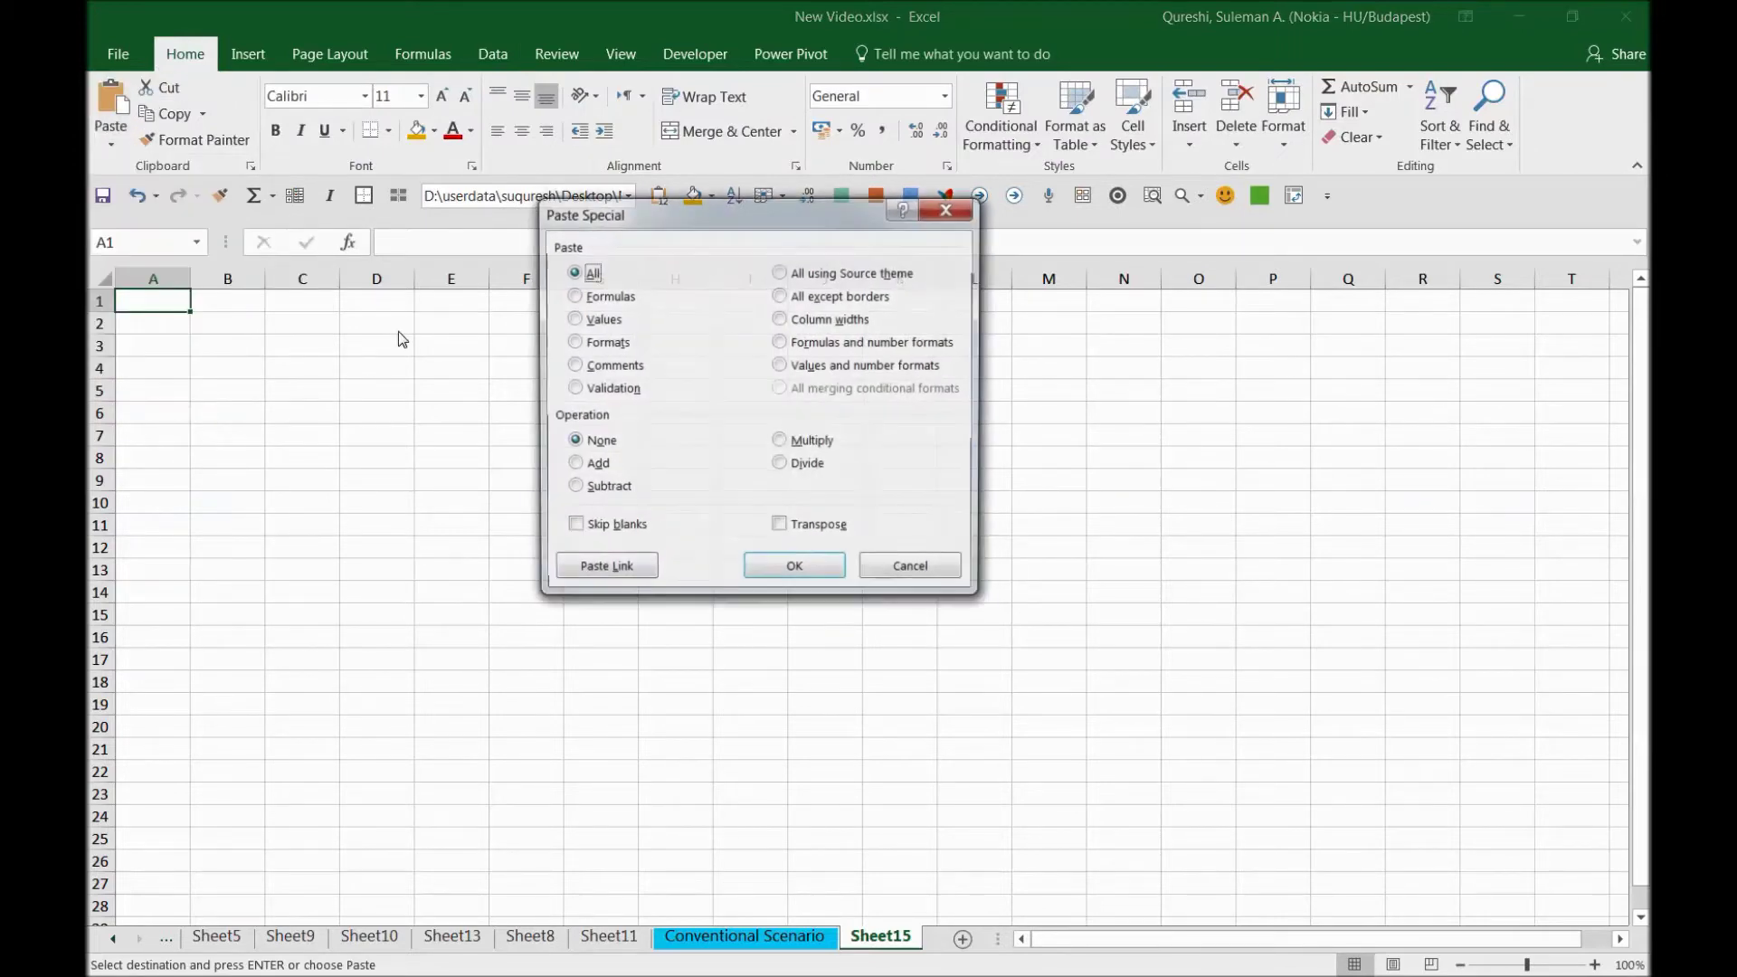
click(572, 342)
click(796, 570)
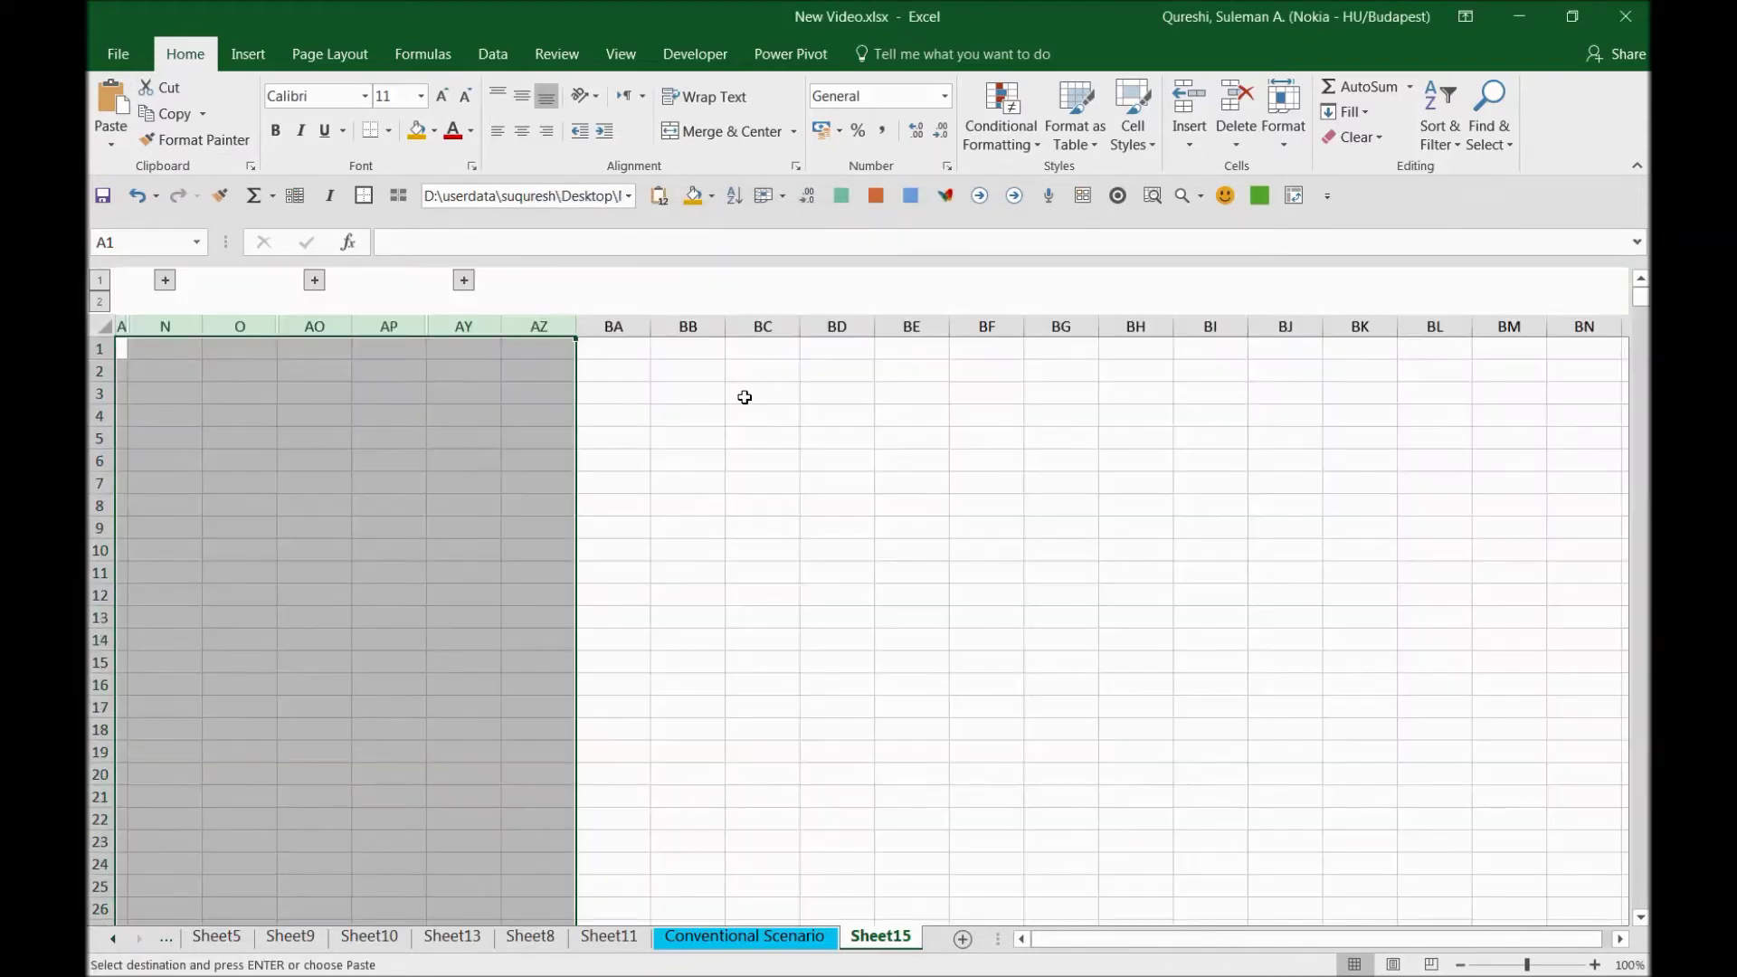
click(539, 394)
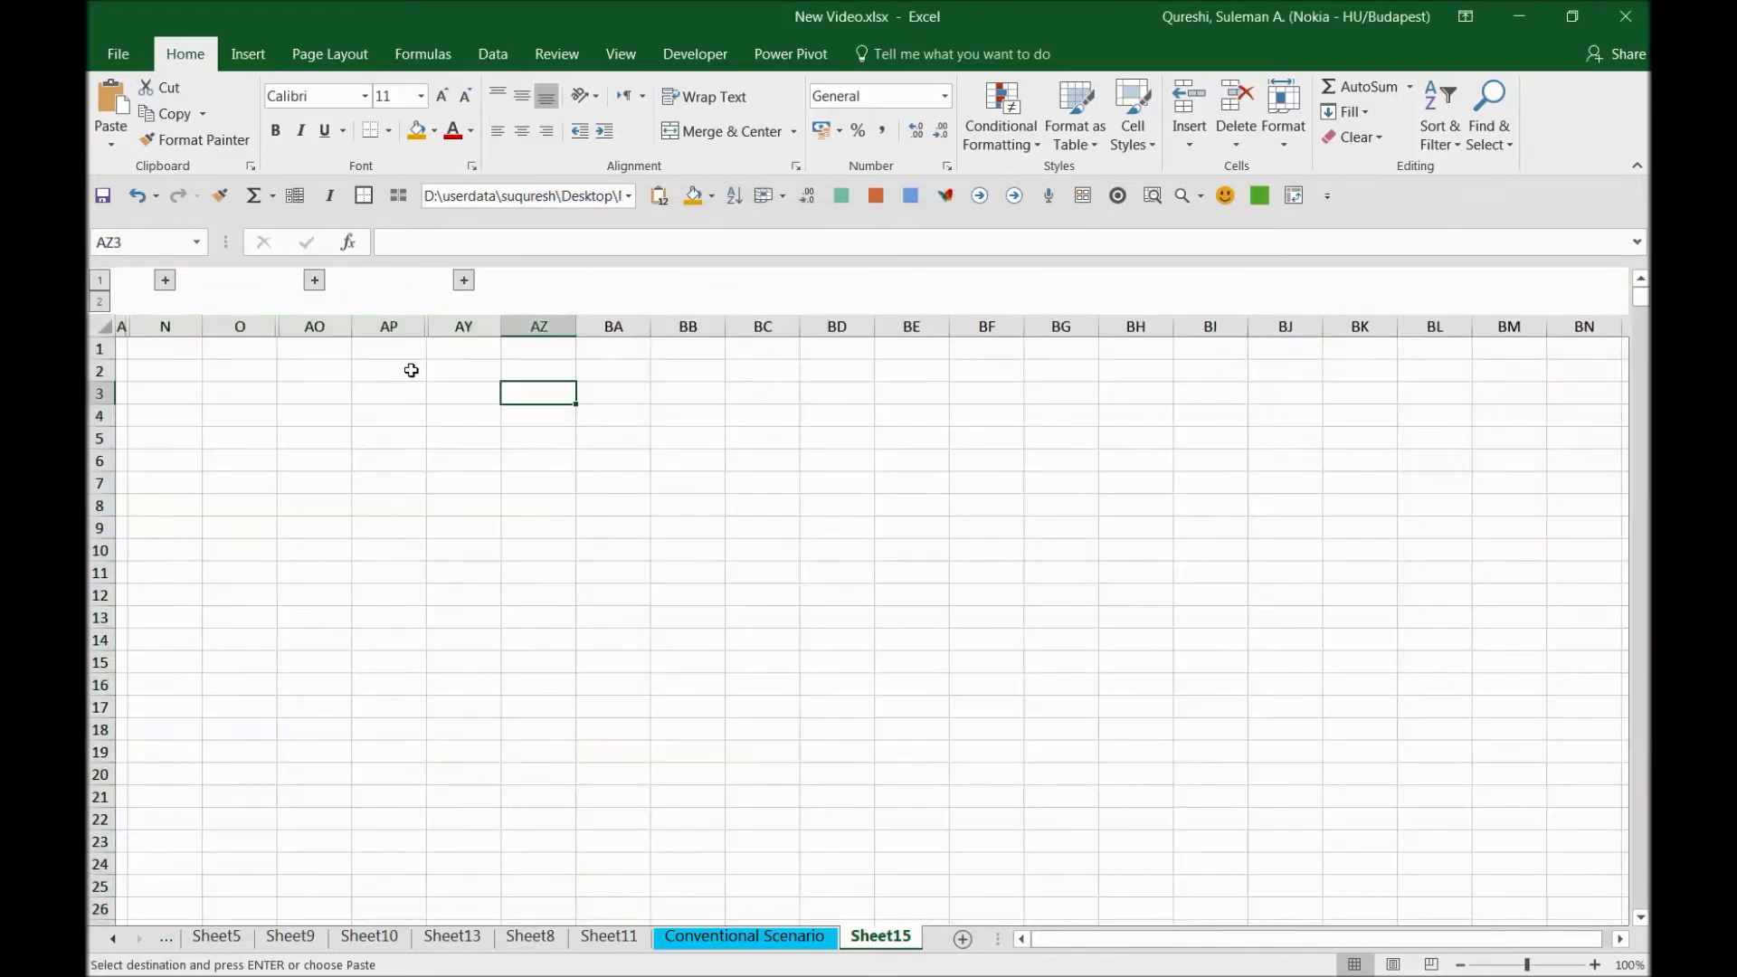
click(313, 282)
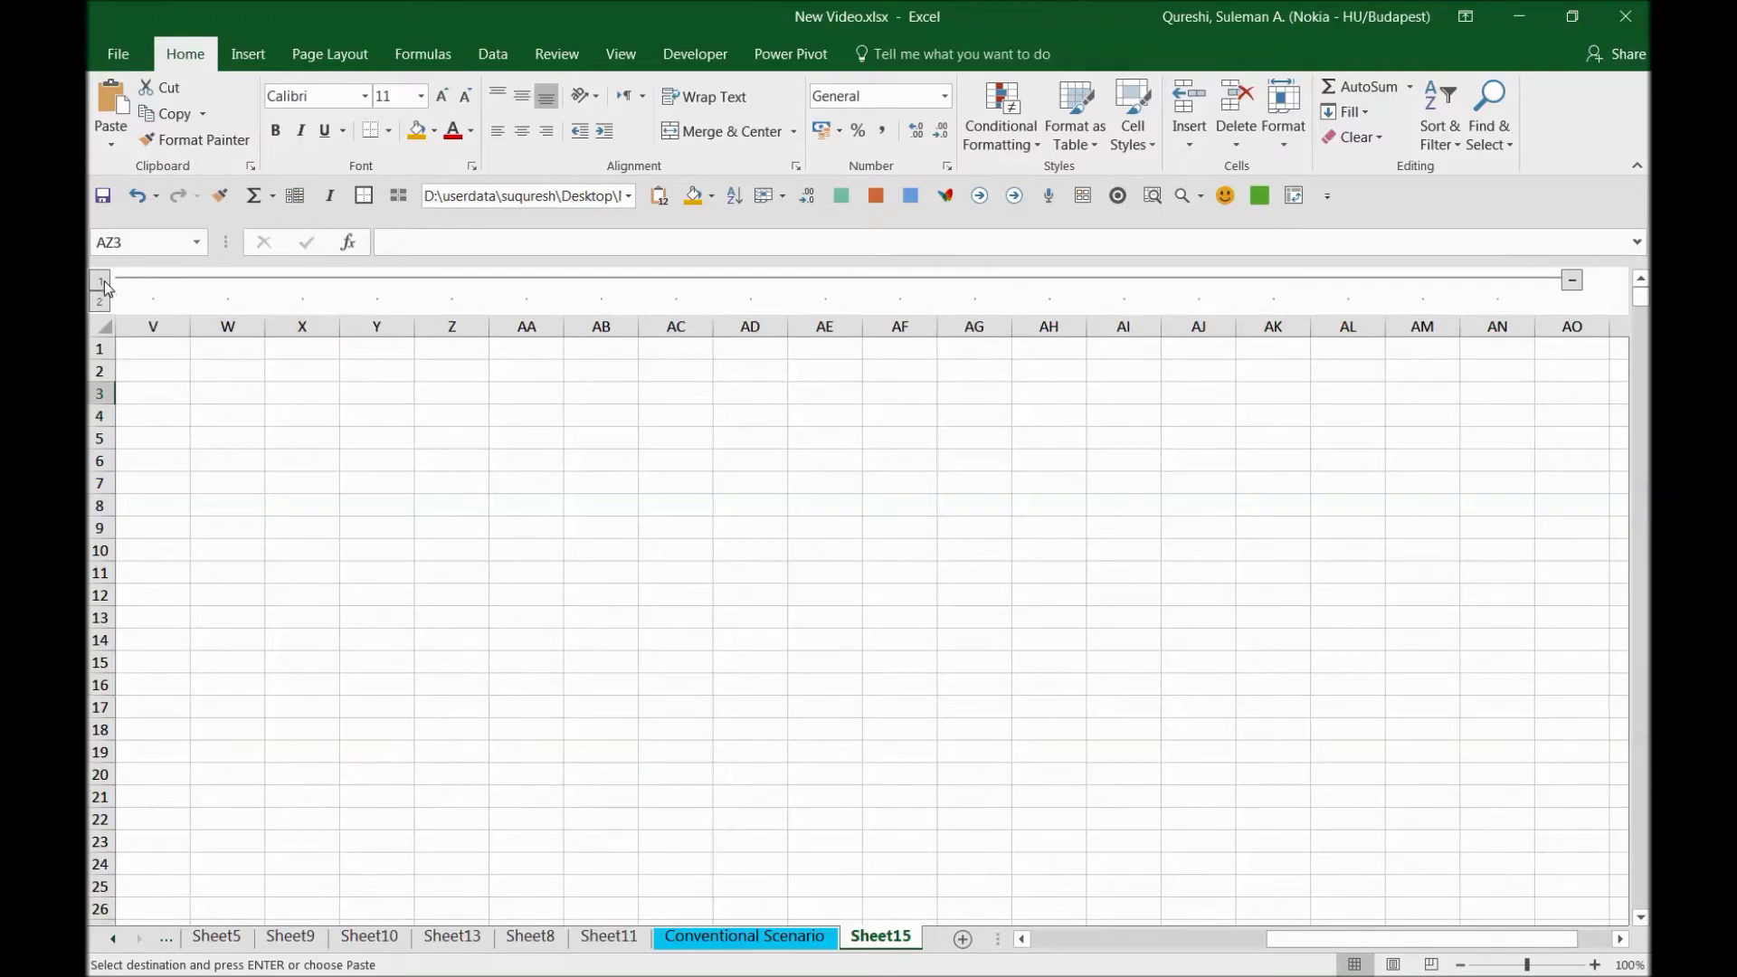
click(100, 281)
click(303, 282)
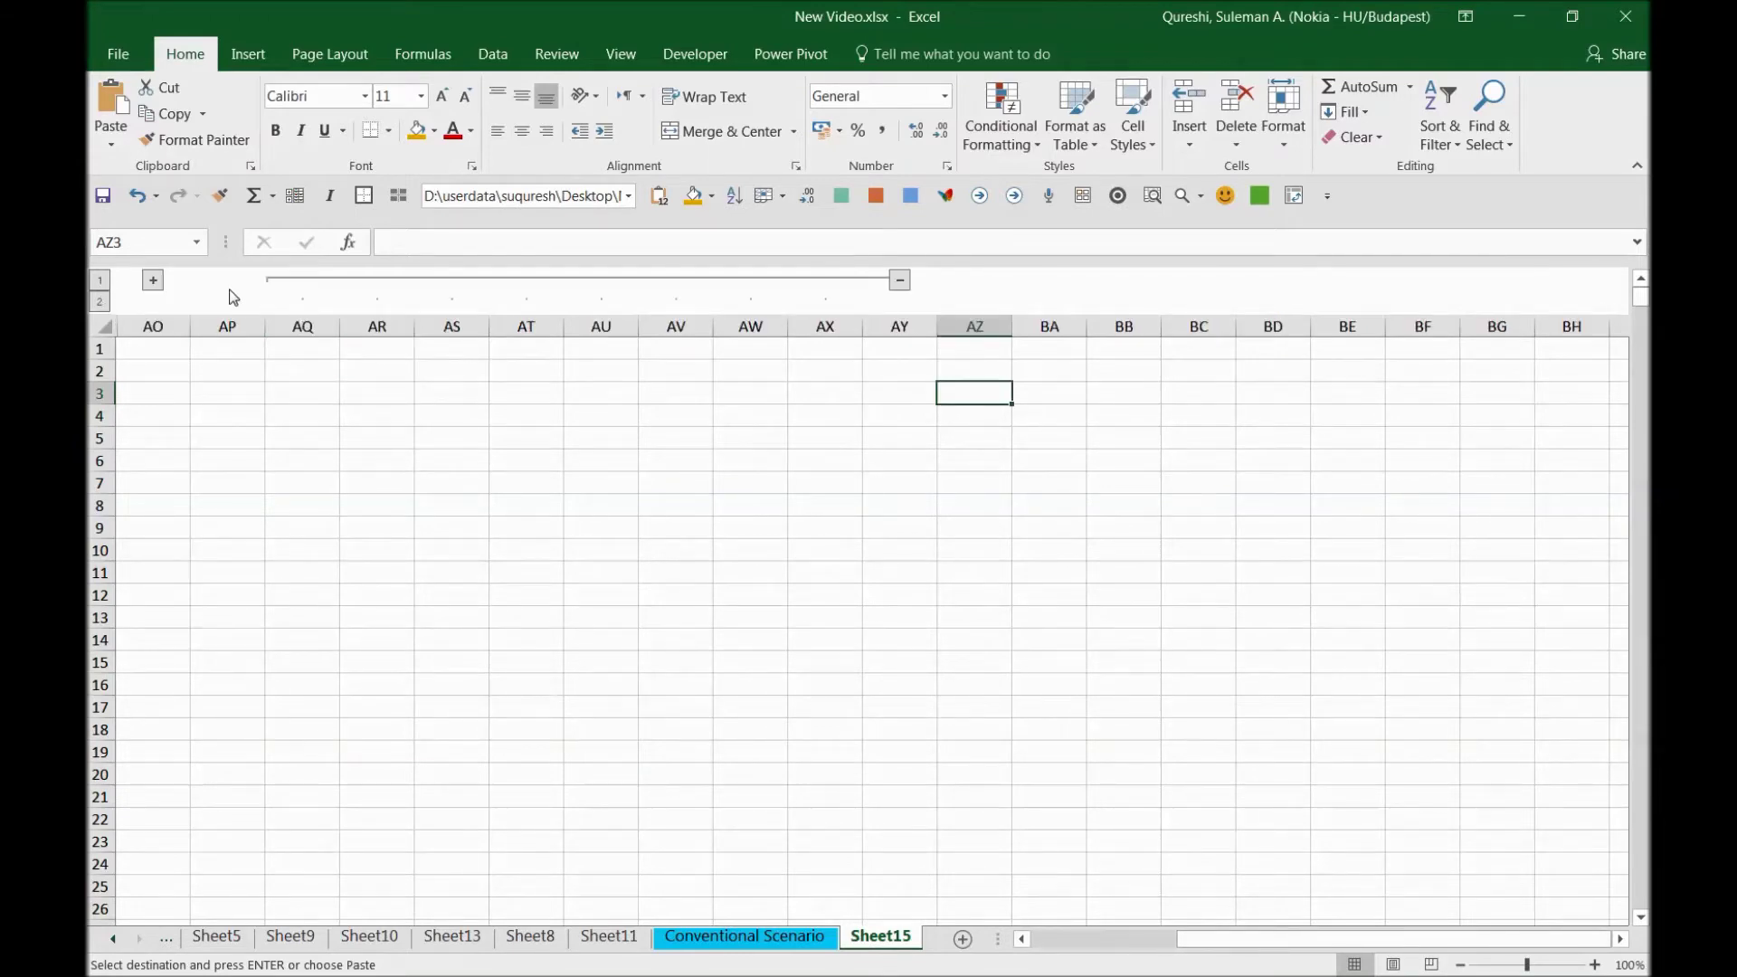
click(101, 301)
click(218, 349)
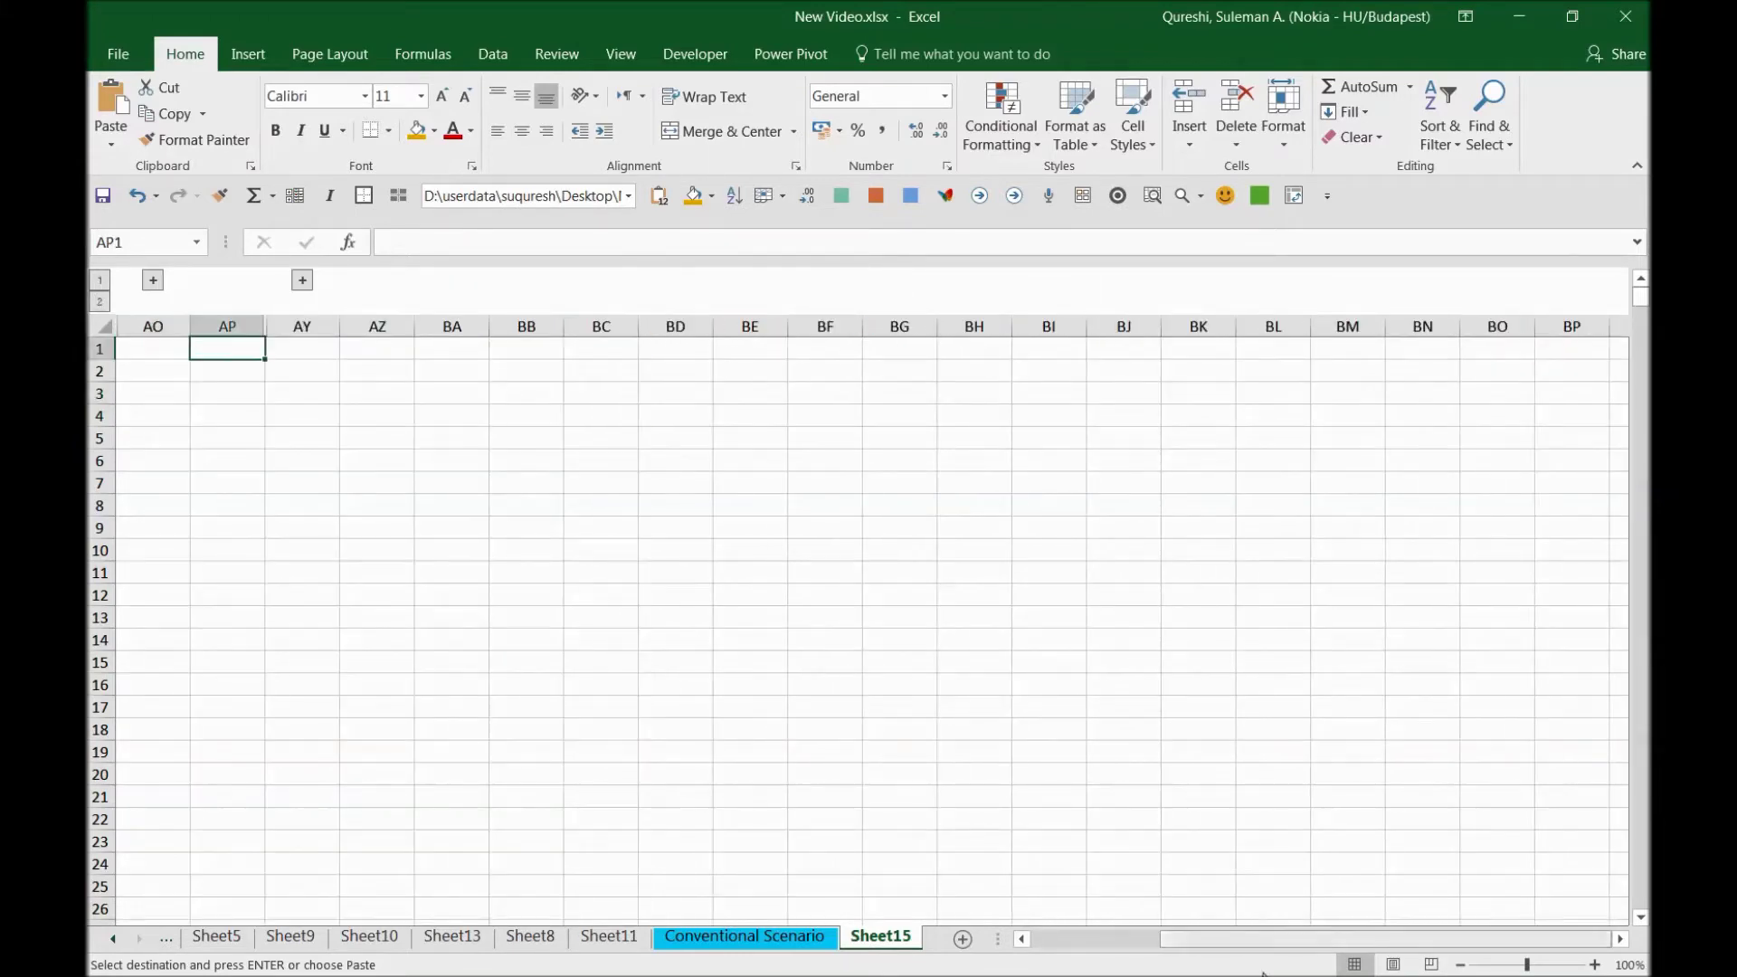
drag(1226, 938, 1039, 937)
click(170, 279)
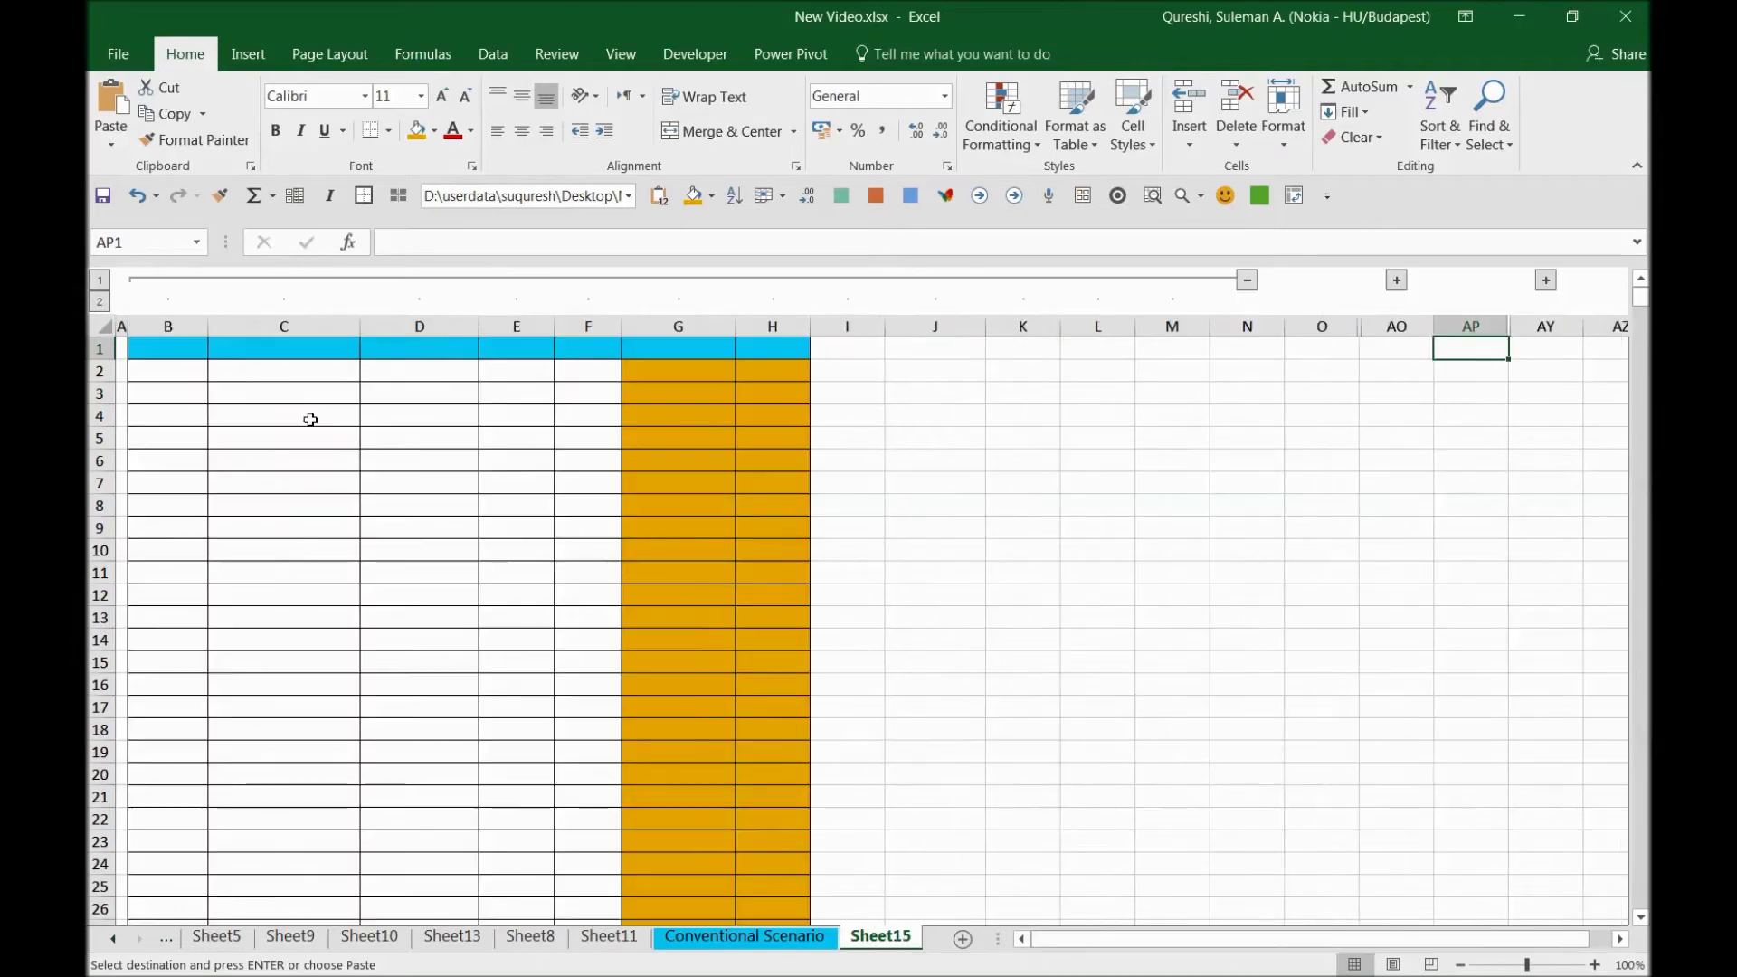
click(311, 420)
drag(677, 371, 678, 595)
drag(772, 371, 772, 594)
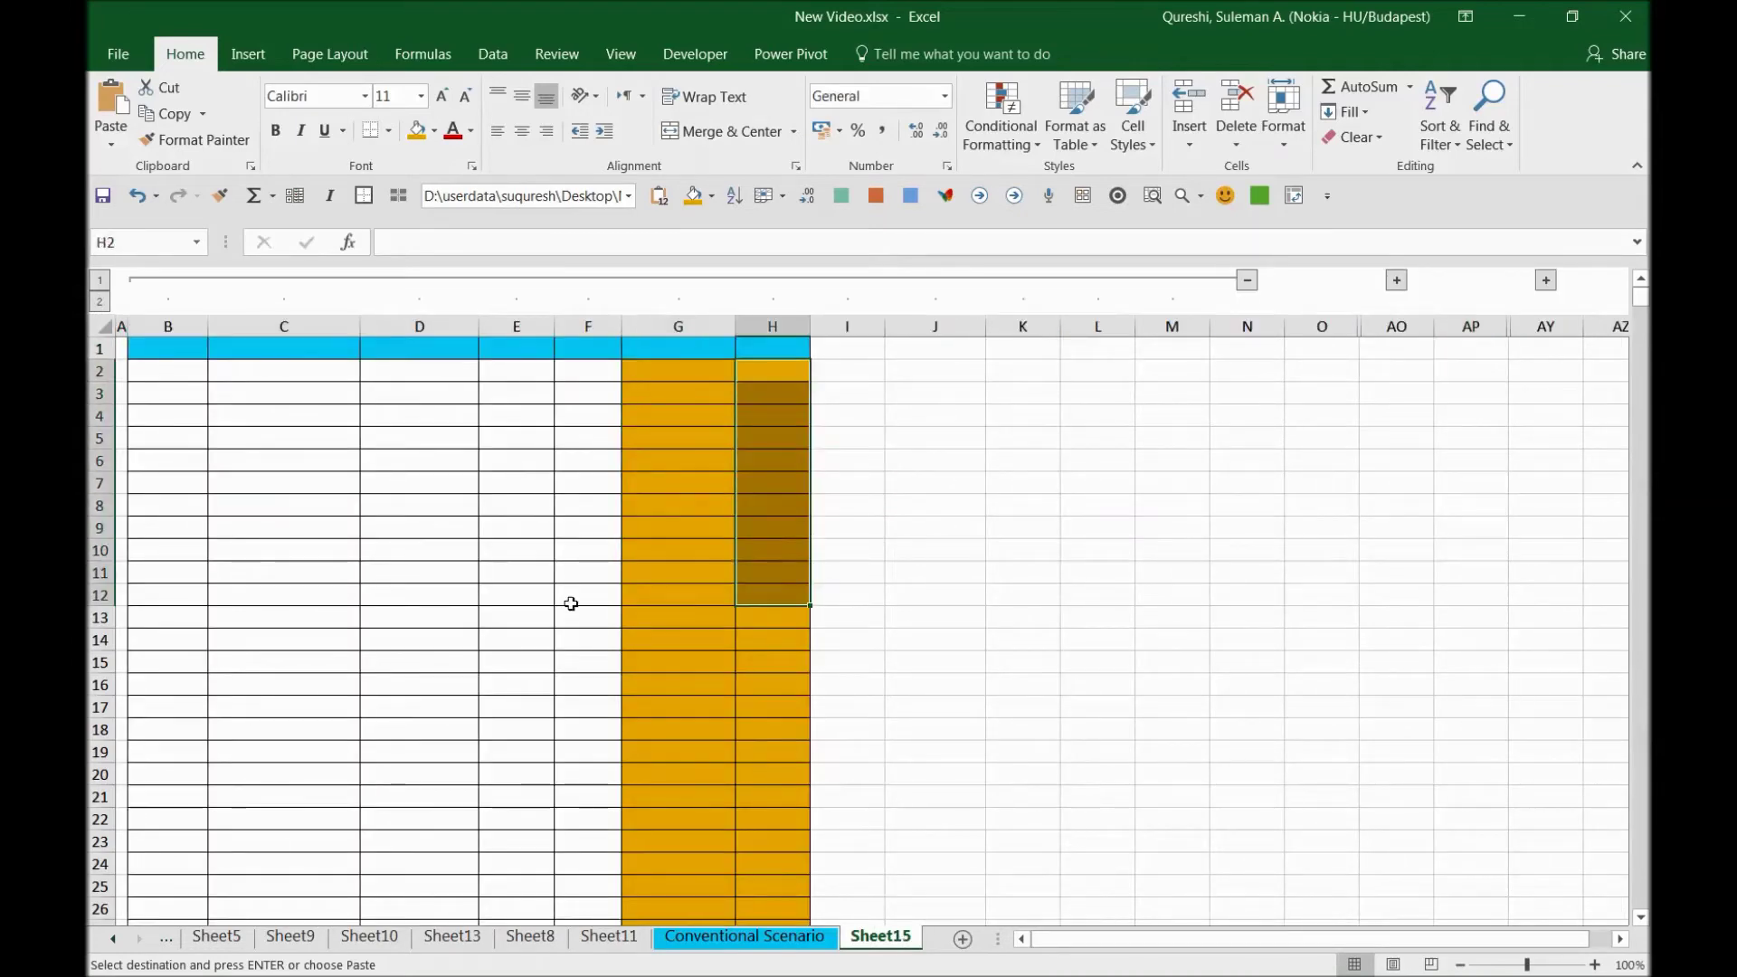
click(282, 462)
click(1247, 279)
click(463, 419)
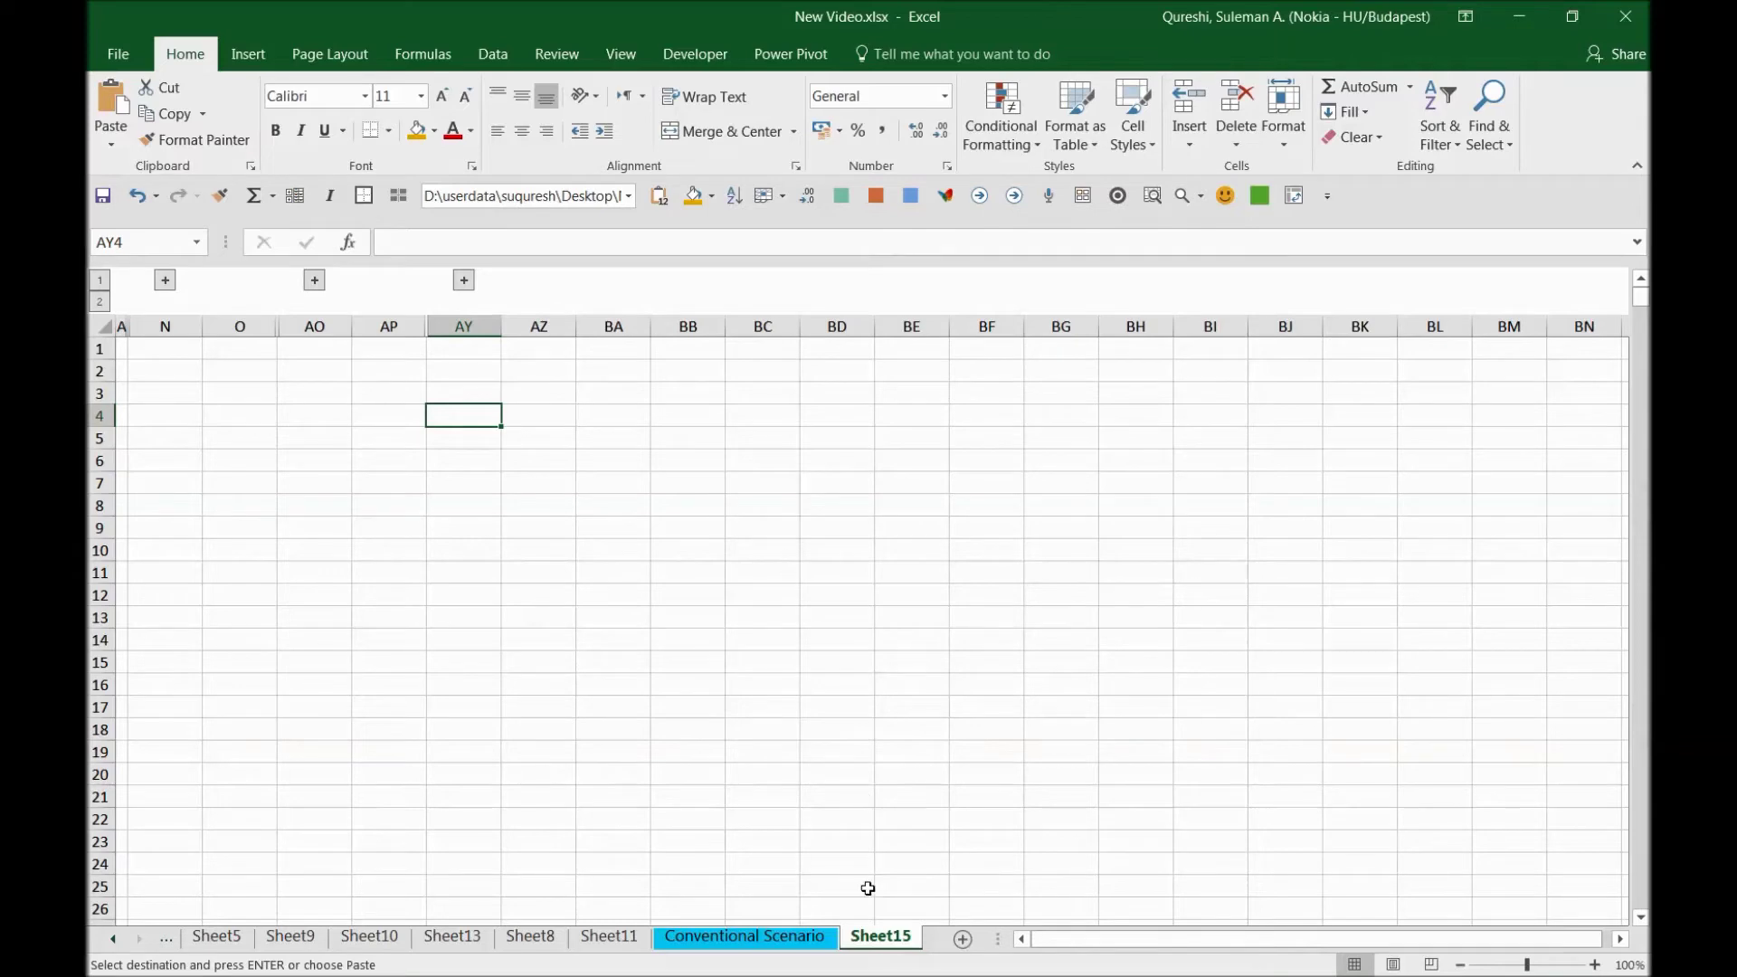
Expand the column group on Conventional Scenario to reveal its data
click(809, 940)
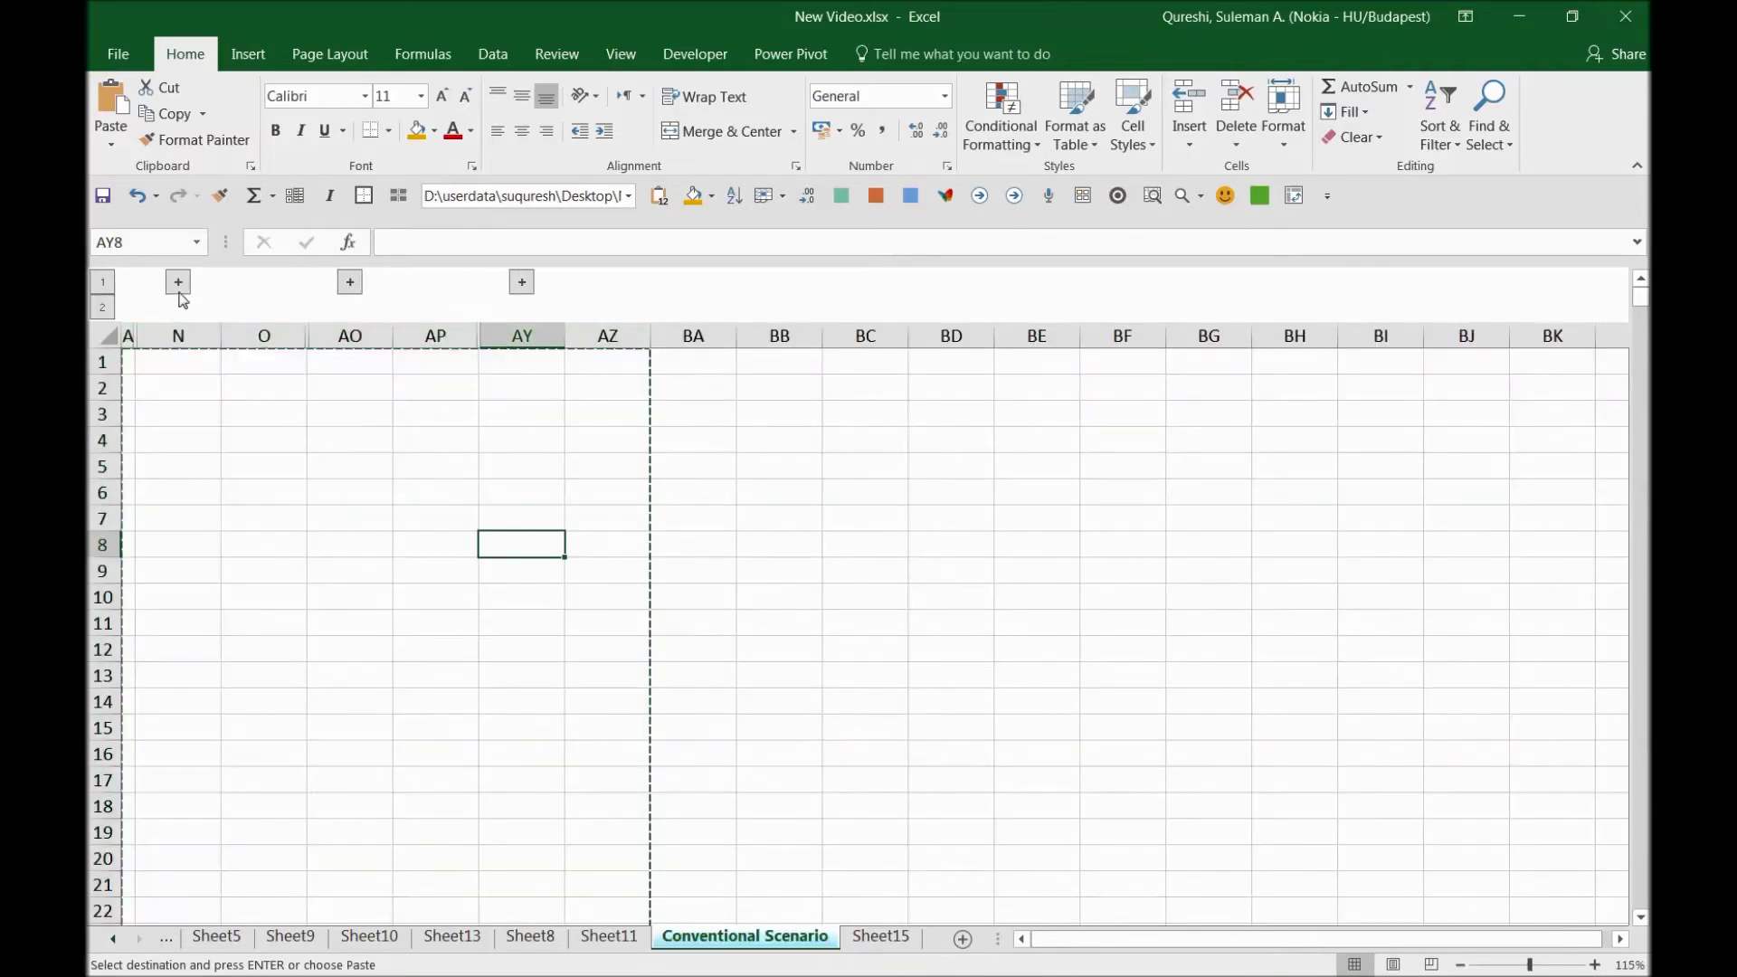
click(178, 282)
click(326, 437)
scroll(471, 736, down, 10)
scroll(471, 736, down, 6)
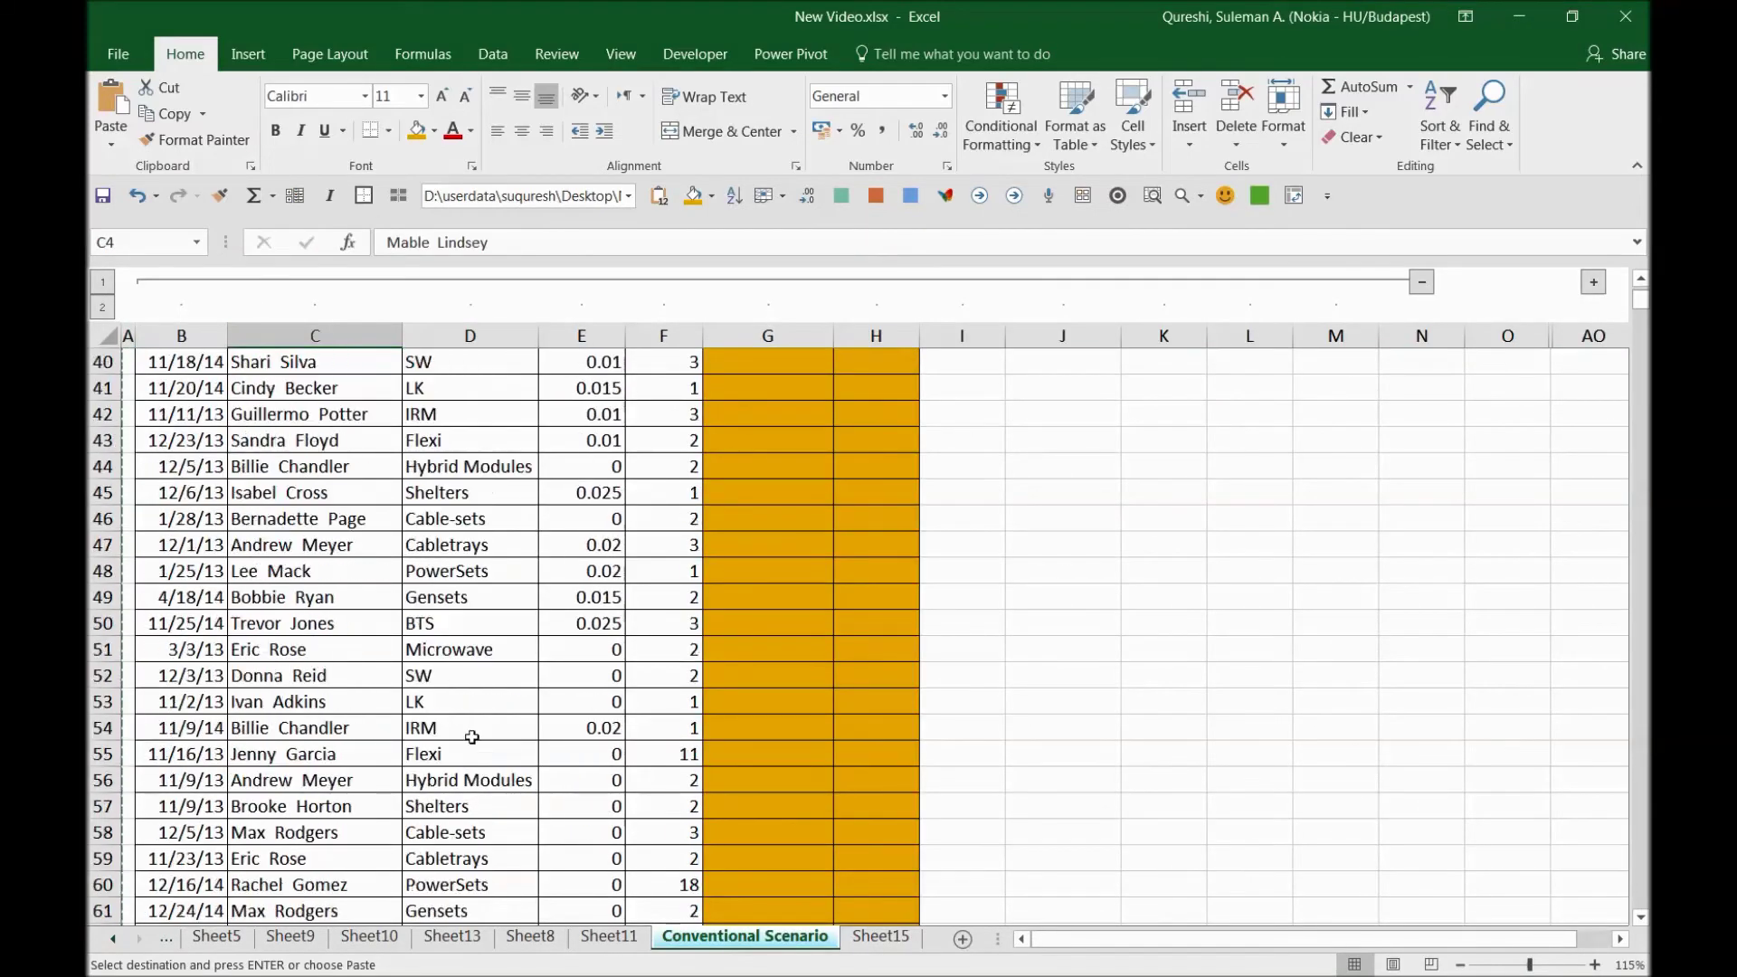
scroll(472, 737, down, 6)
scroll(570, 733, up, 4)
Expand Sheet15's column group and inspect the empty formatted cells G2 through G7
click(881, 936)
scroll(338, 569, up, 2)
click(166, 282)
scroll(530, 515, down, 4)
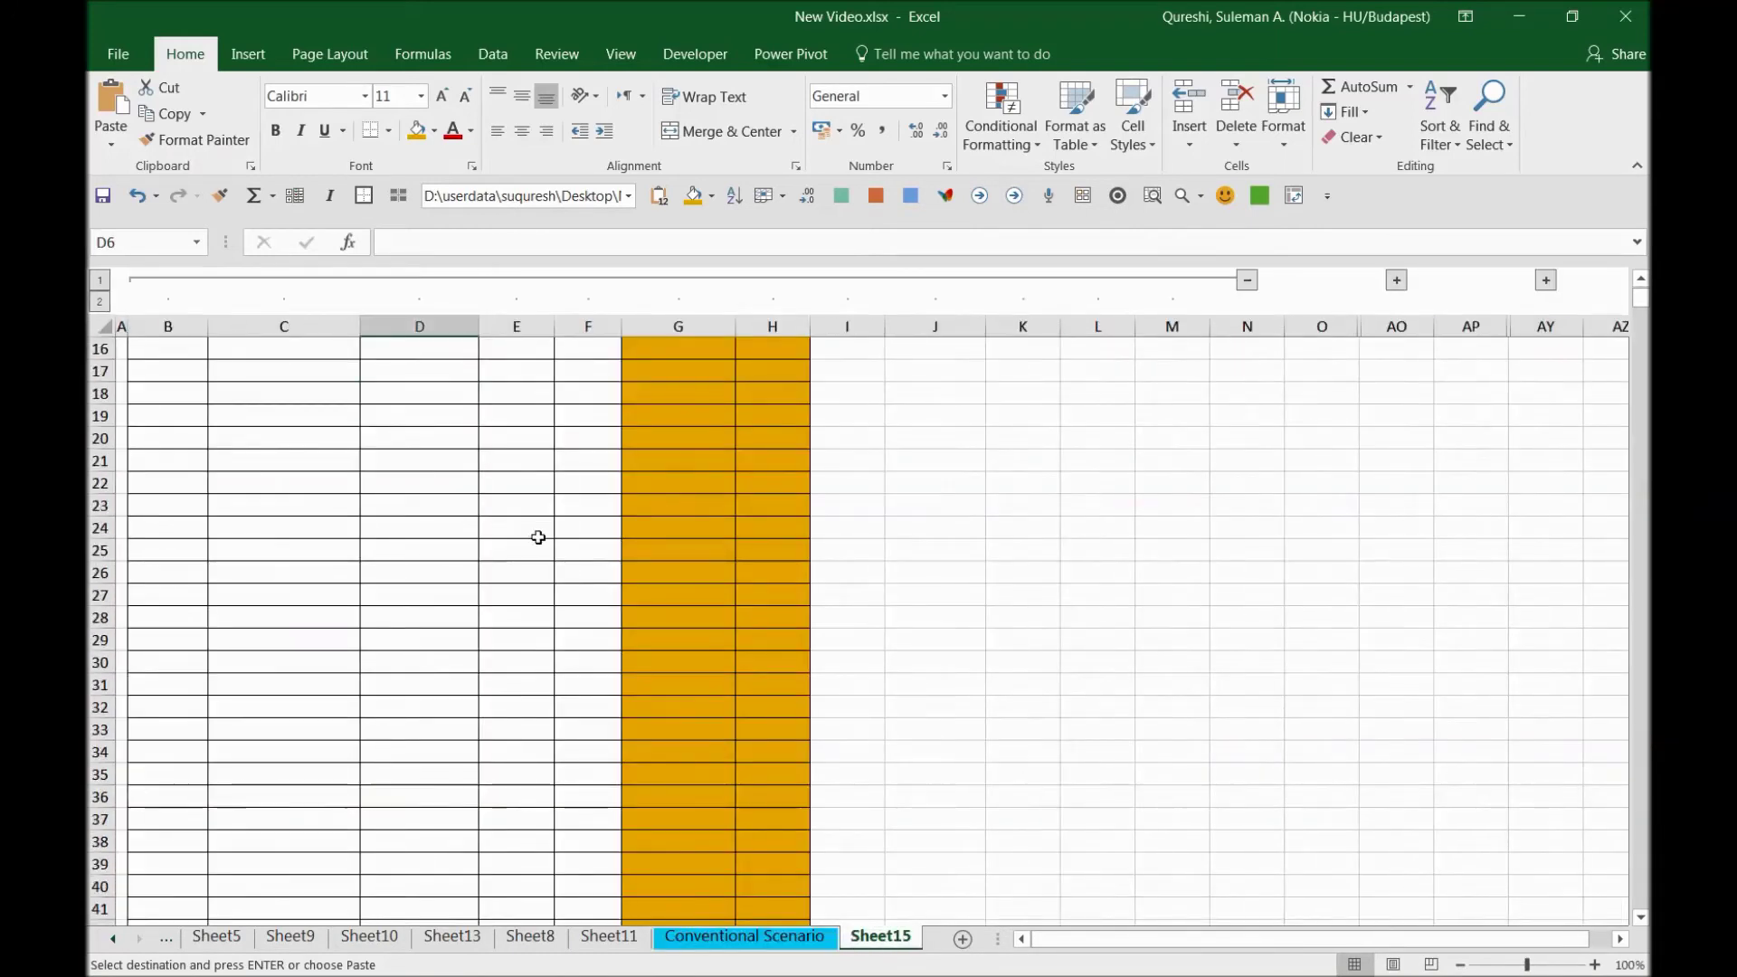
scroll(529, 515, up, 4)
click(676, 415)
click(655, 376)
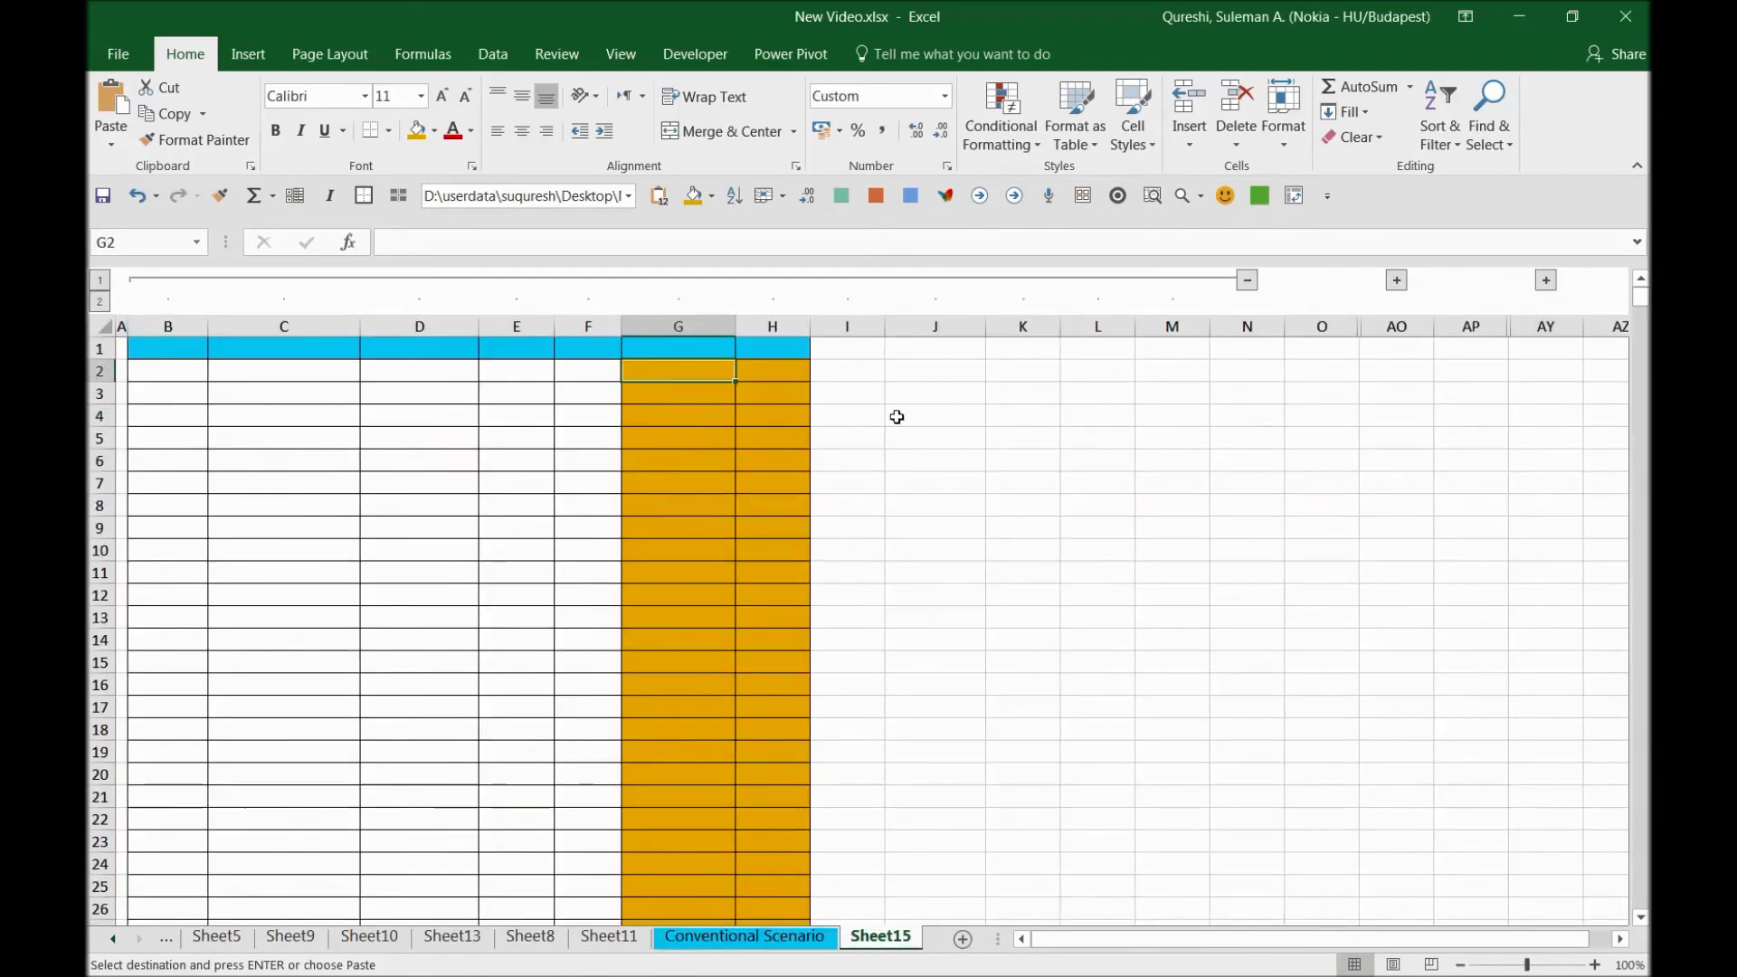
click(693, 485)
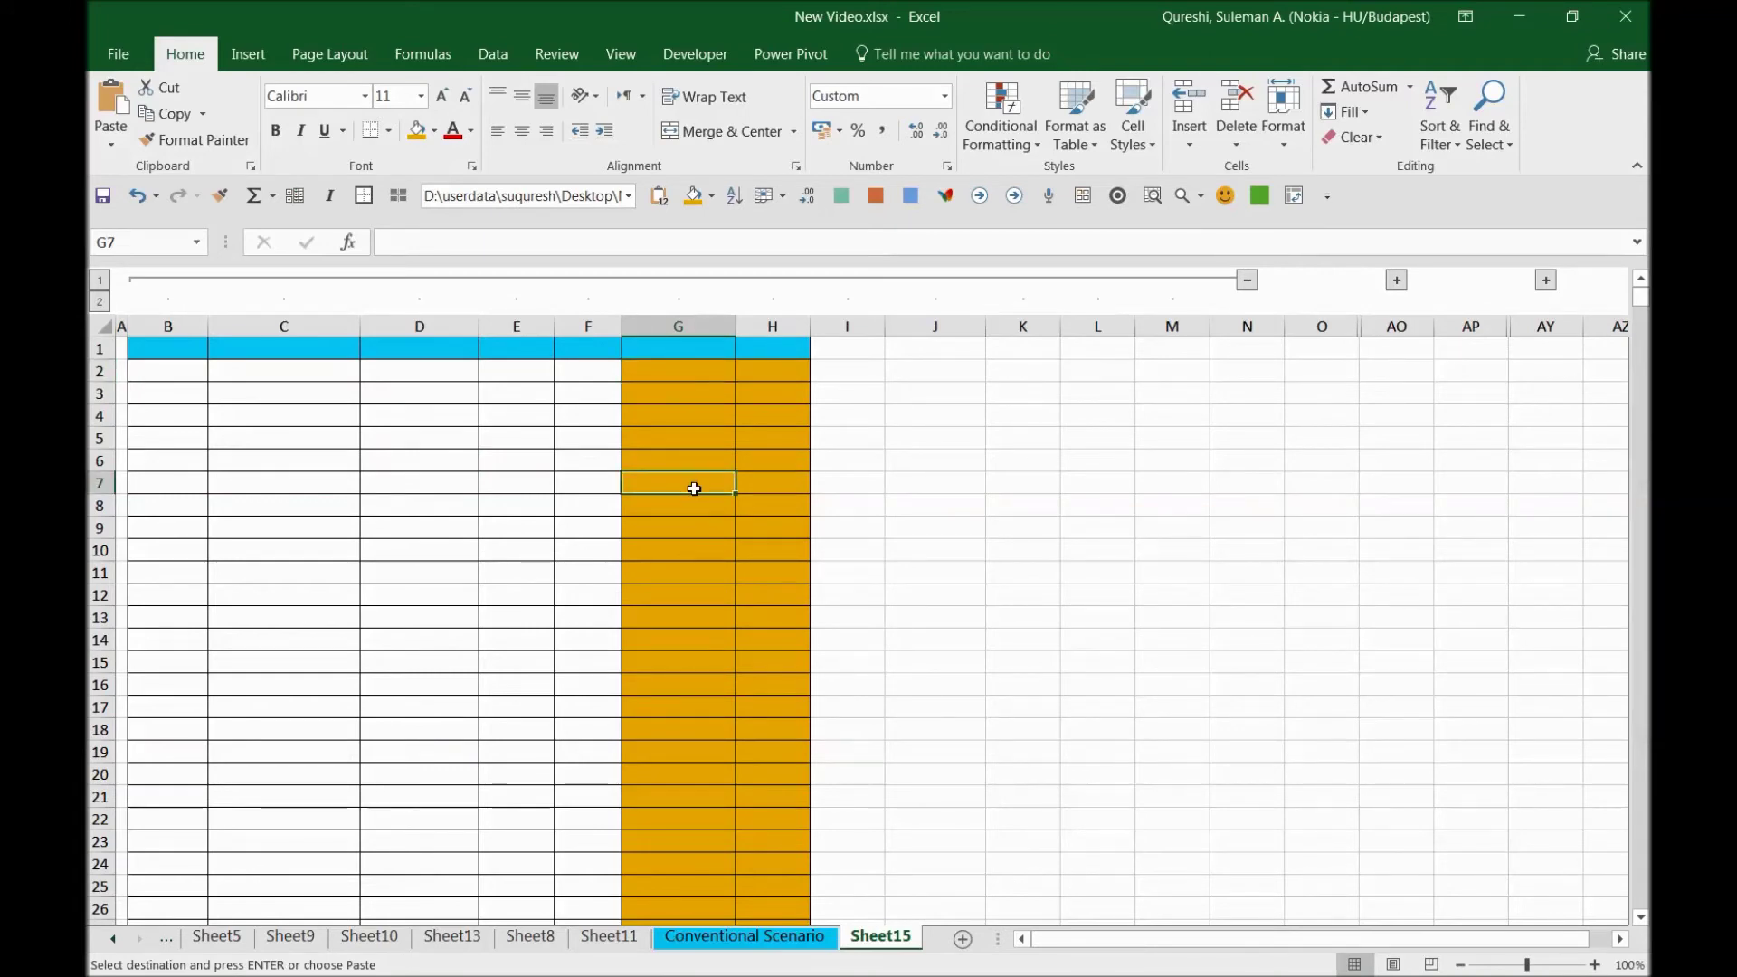
click(678, 439)
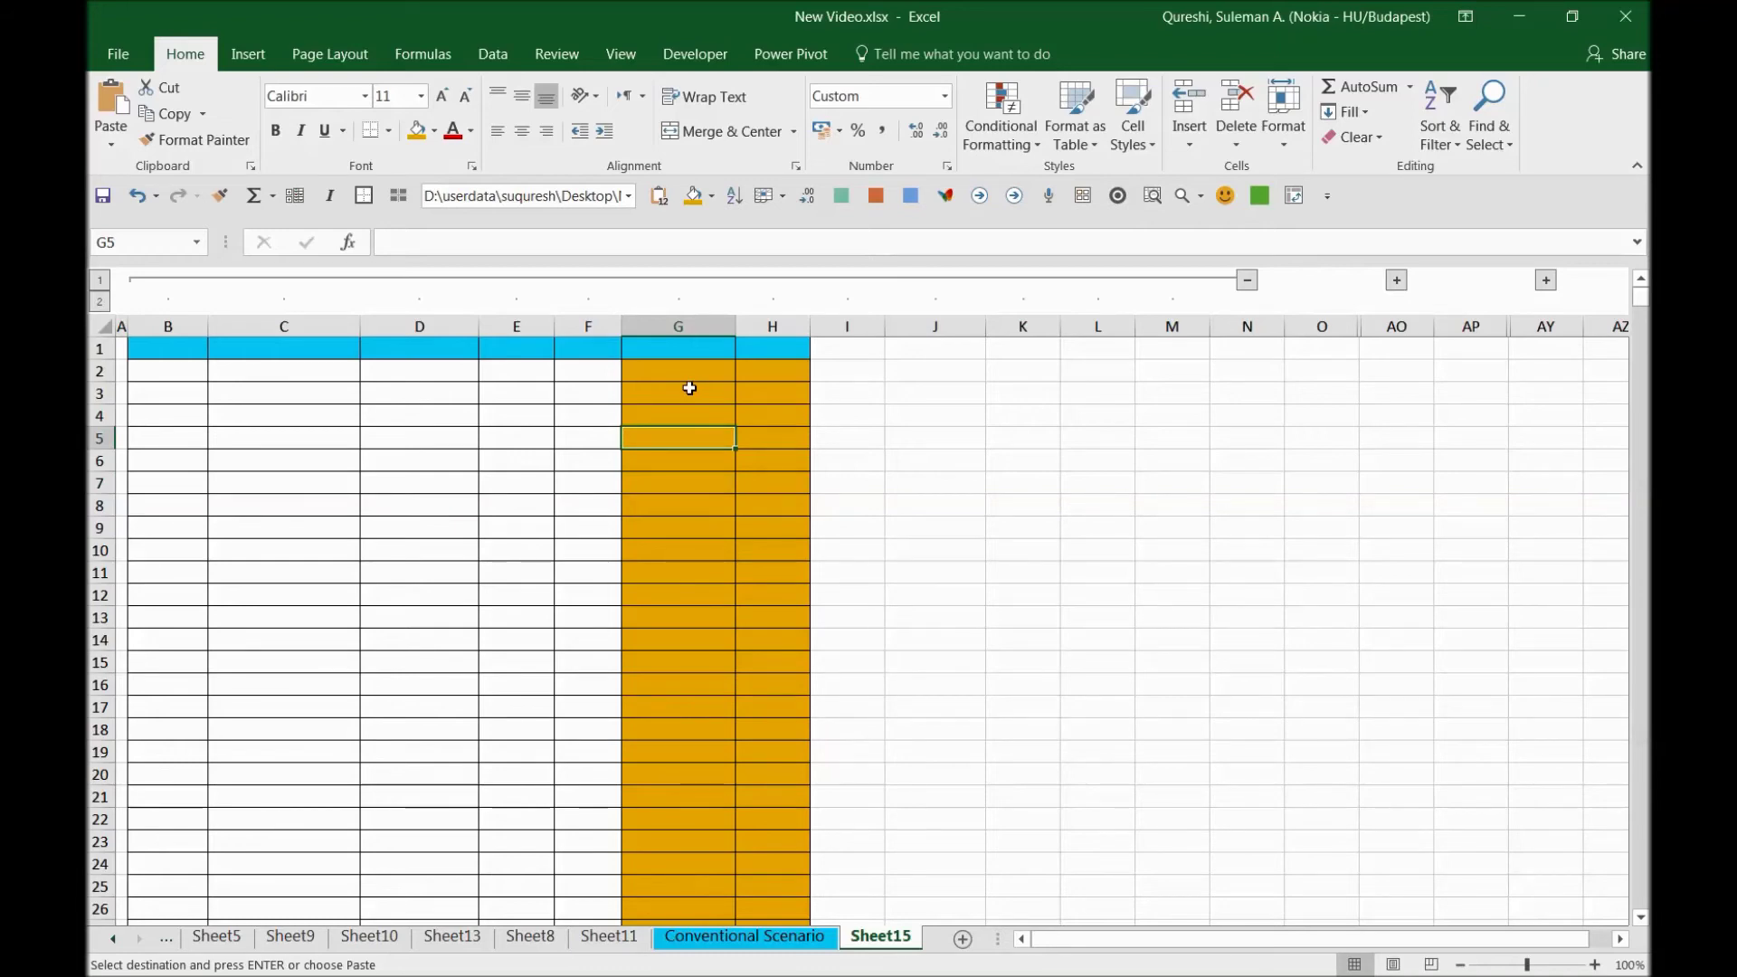
Recheck the Conventional Scenario data, then return to Sheet15 at cell G9
click(748, 906)
click(744, 936)
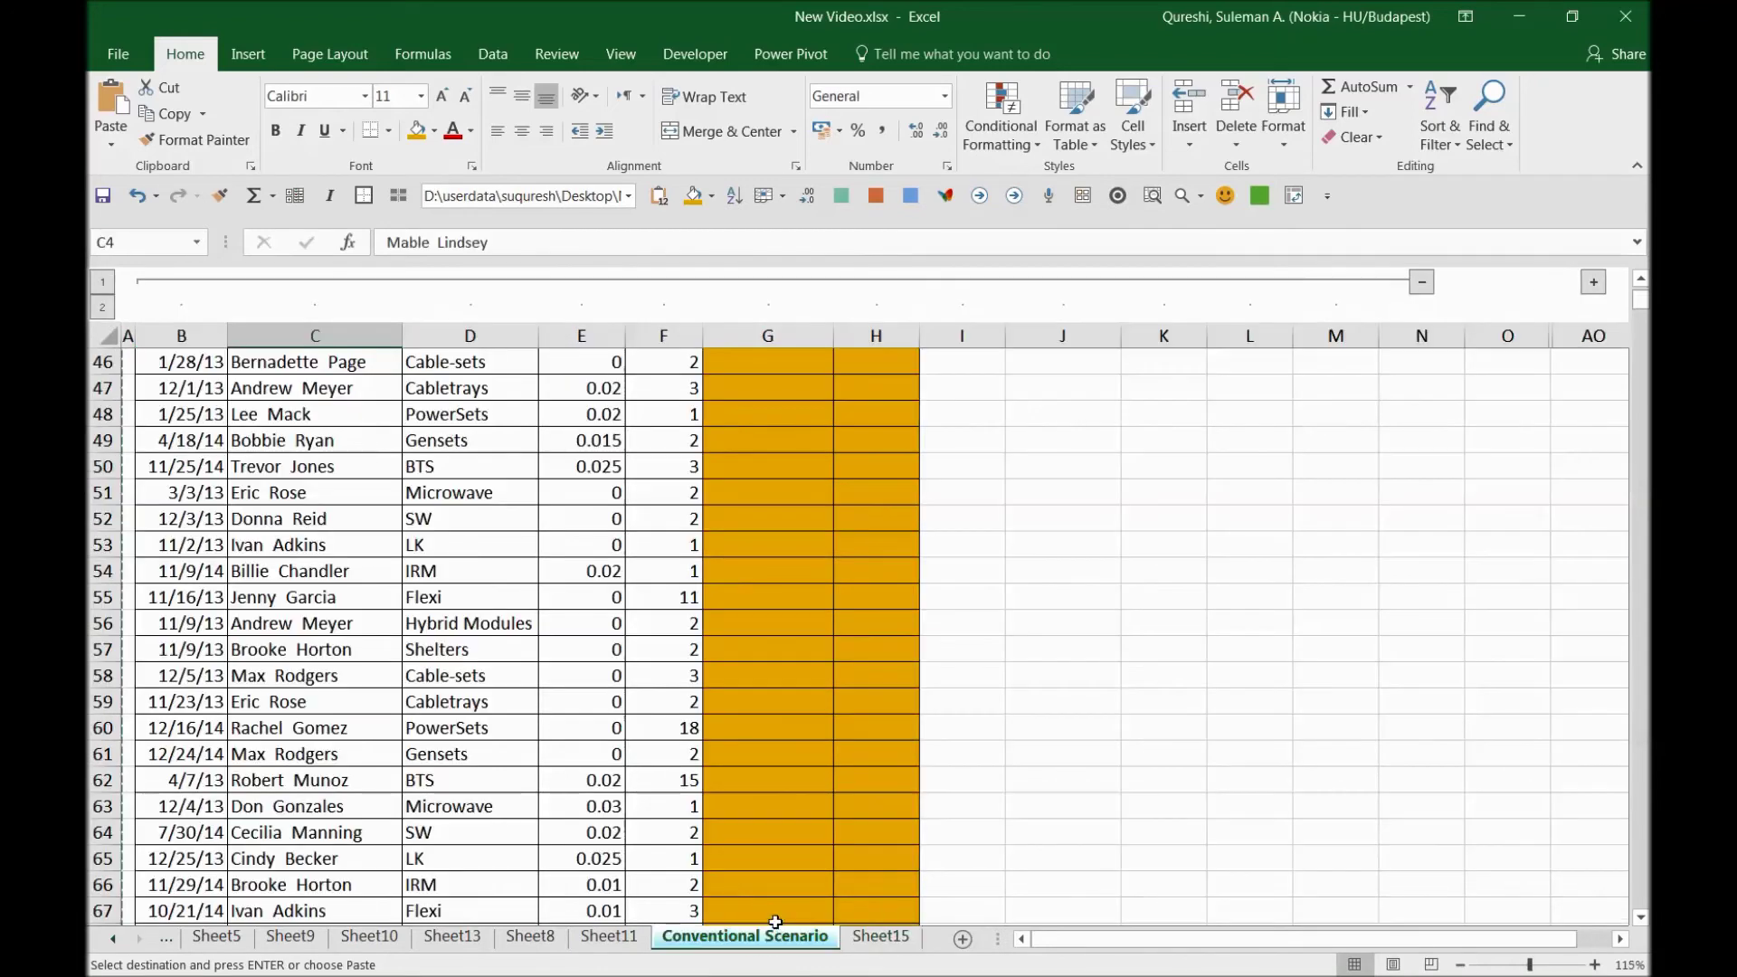
click(880, 937)
click(679, 522)
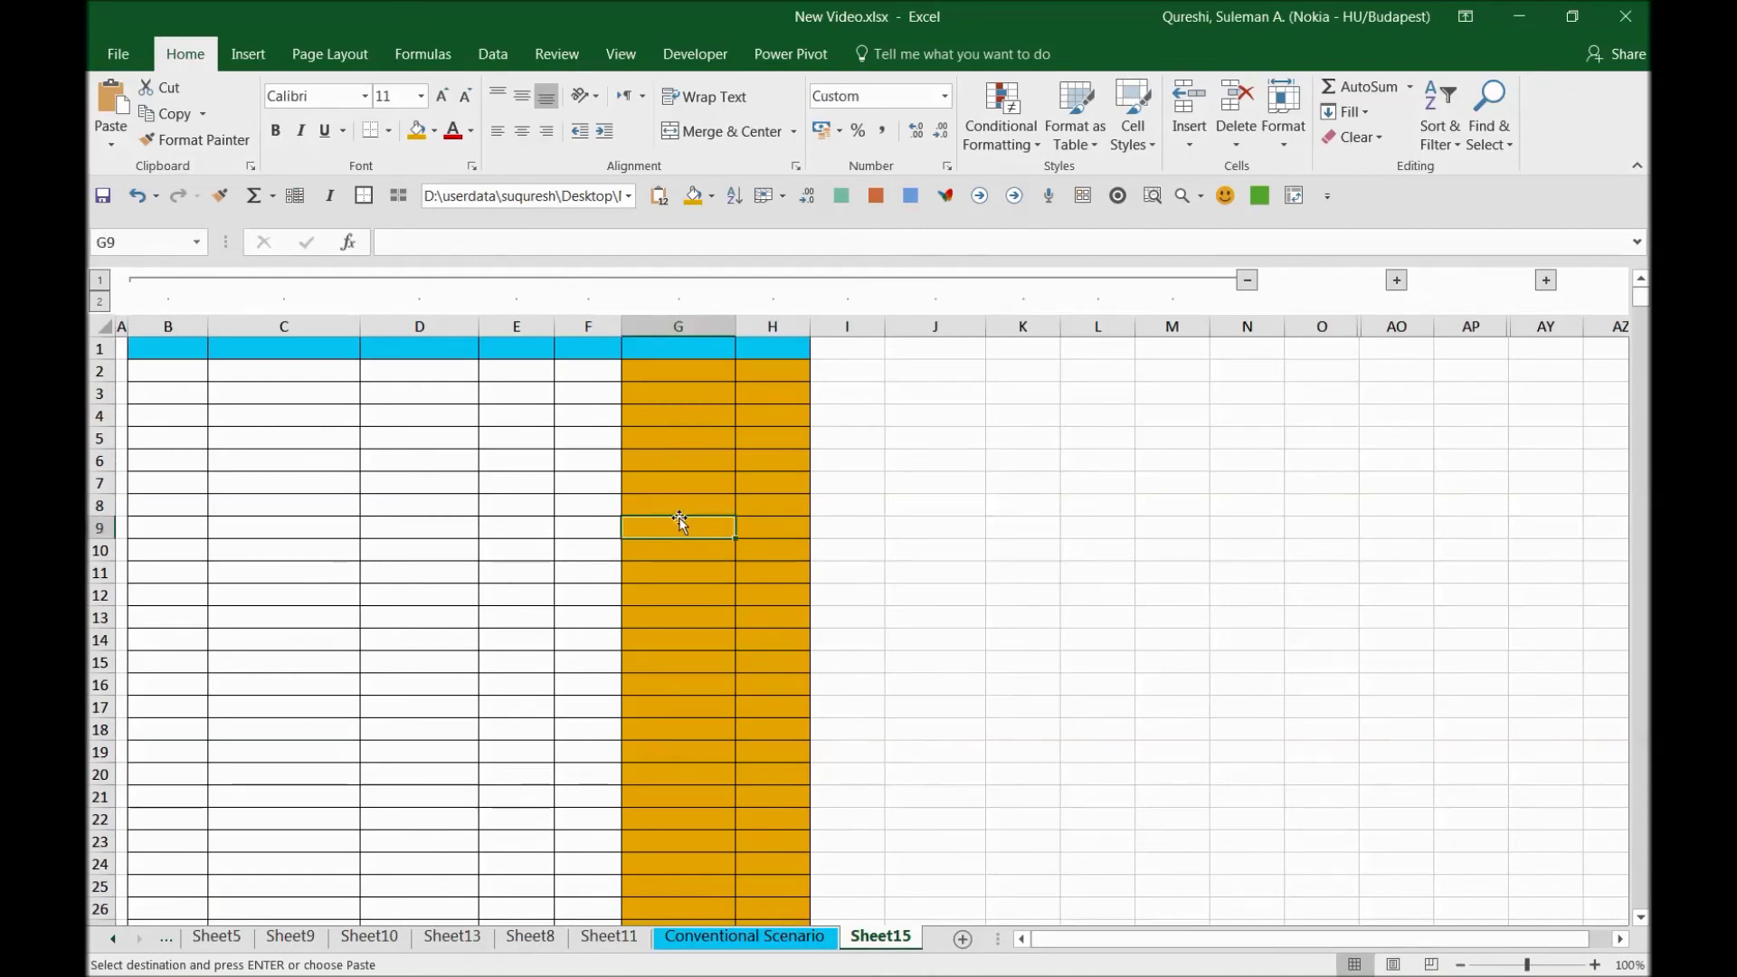